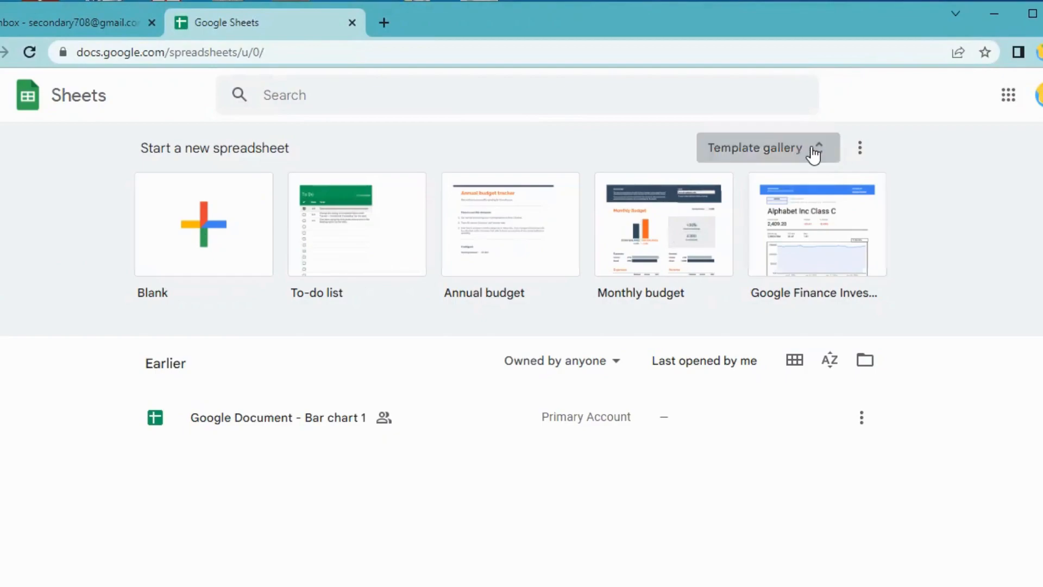
Create a new spreadsheet from the Blank template in the template gallery.
{"action": "left_click", "coordinate": [808, 147]}
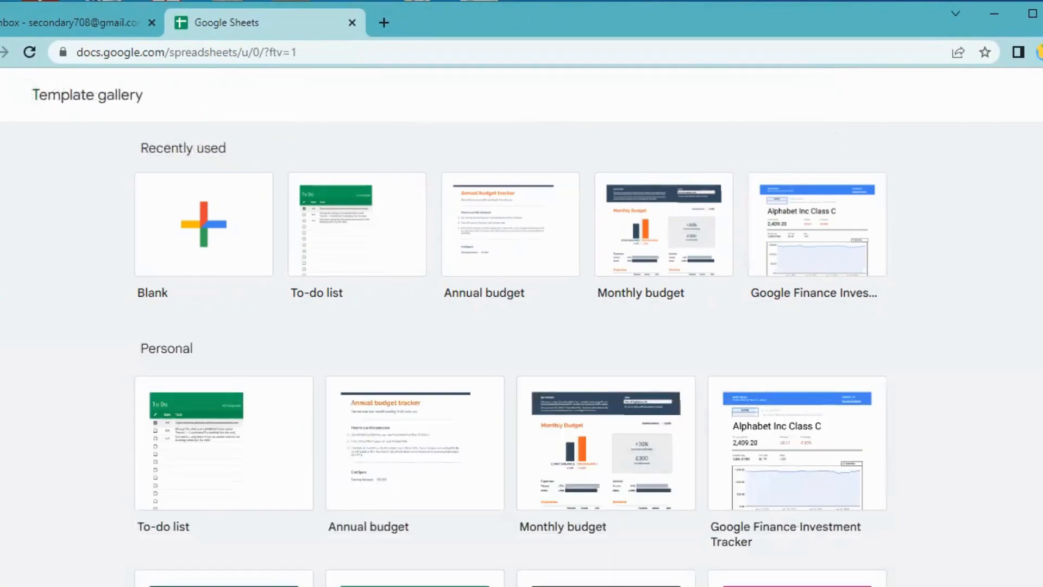
{"action": "scroll", "coordinate": [511, 353], "scroll_direction": "down", "scroll_amount": 20}
{"action": "left_click", "coordinate": [201, 226]}
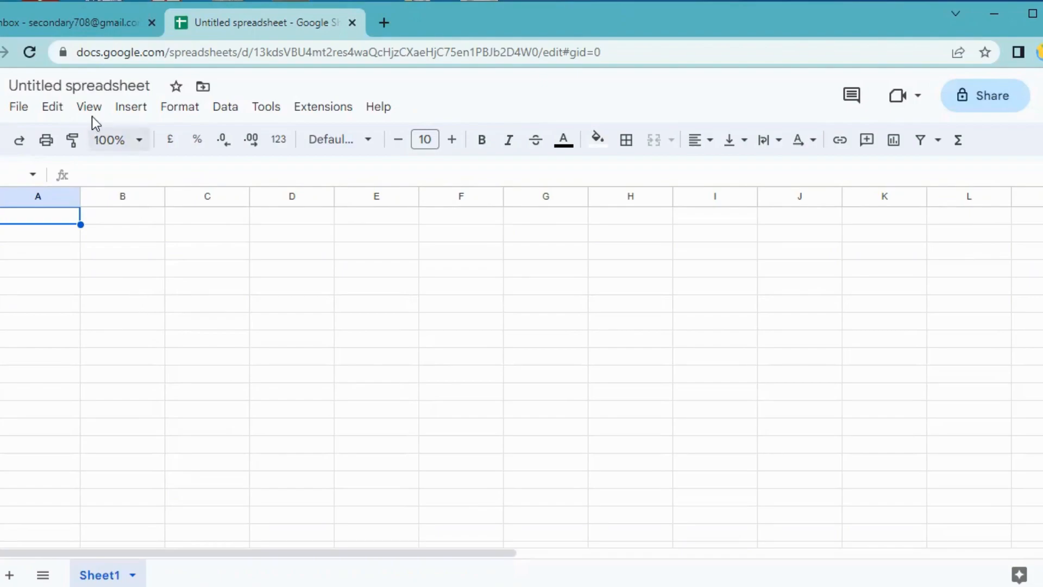
Rename the spreadsheet 'Top Ten Tips' and select the Sizes column cells G1:G20.
{"action": "left_click", "coordinate": [134, 82]}
{"action": "type", "text": "Top Ten Tips"}
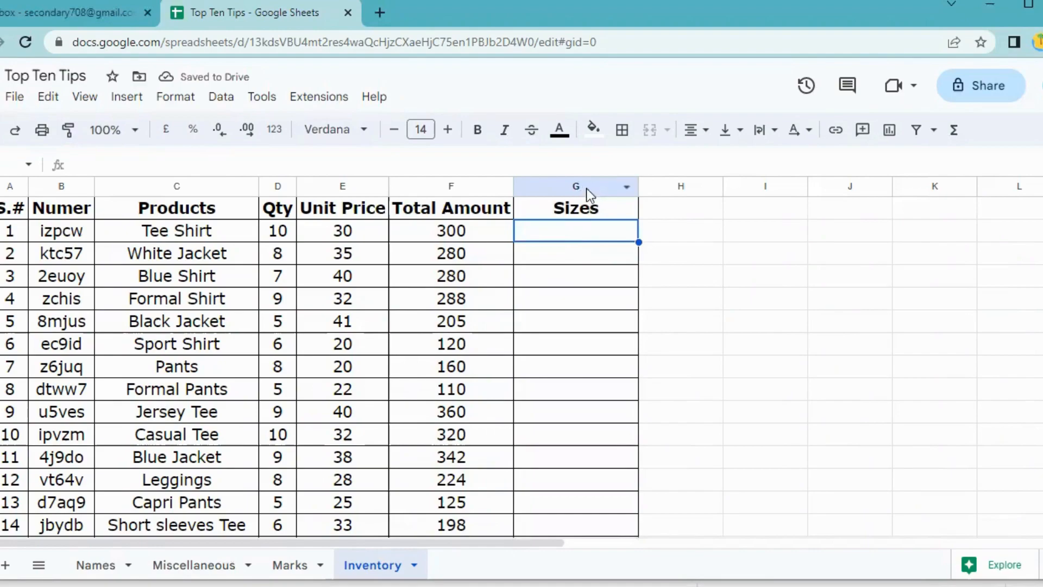
{"action": "left_click", "coordinate": [581, 185]}
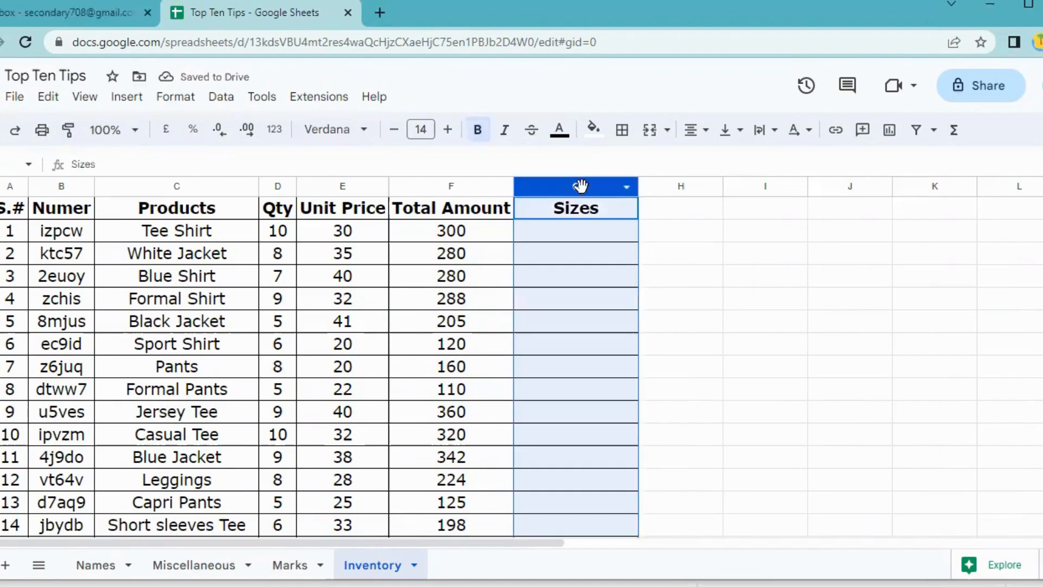
{"action": "scroll", "coordinate": [599, 296], "scroll_direction": "down", "scroll_amount": 2}
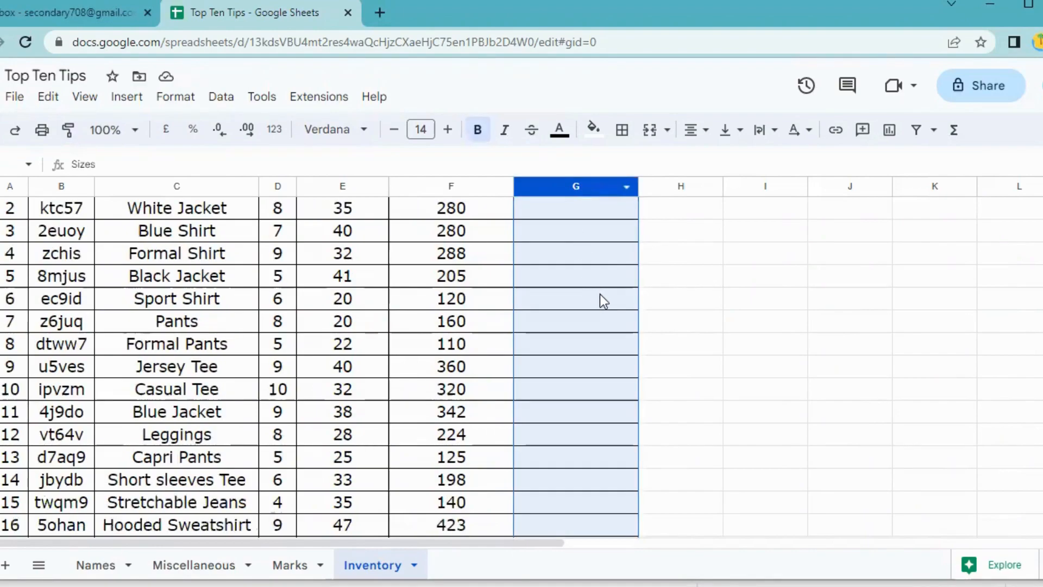
{"action": "scroll", "coordinate": [601, 299], "scroll_direction": "up", "scroll_amount": 2}
{"action": "left_click", "coordinate": [667, 301]}
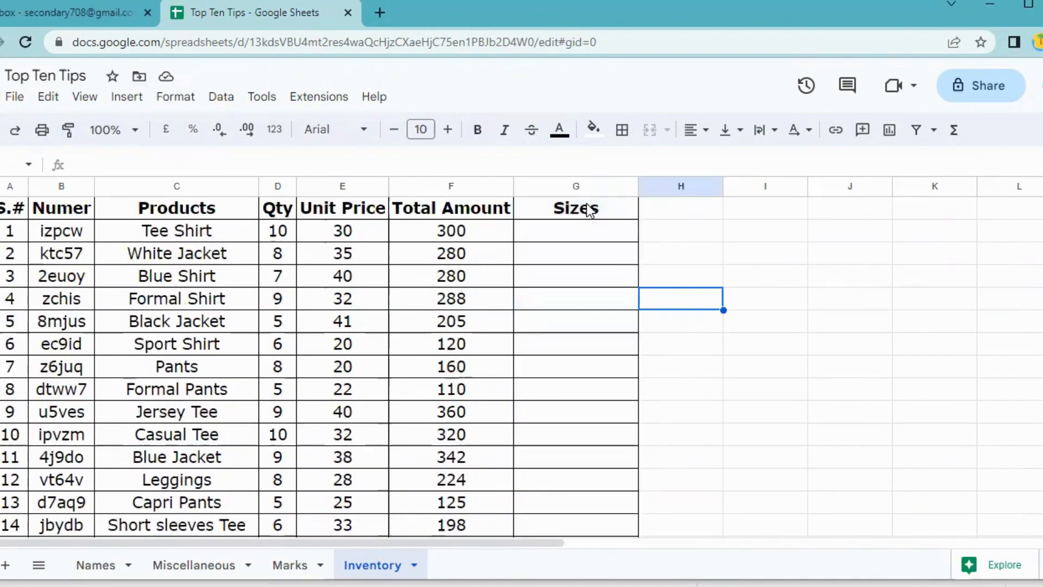
{"action": "left_click_drag", "start_coordinate": [589, 211], "coordinate": [600, 331]}
{"action": "scroll", "coordinate": [543, 326], "scroll_direction": "up", "scroll_amount": 5}
Add a new data validation rule for the Sizes range with Drop-down criteria.
{"action": "left_click", "coordinate": [221, 96]}
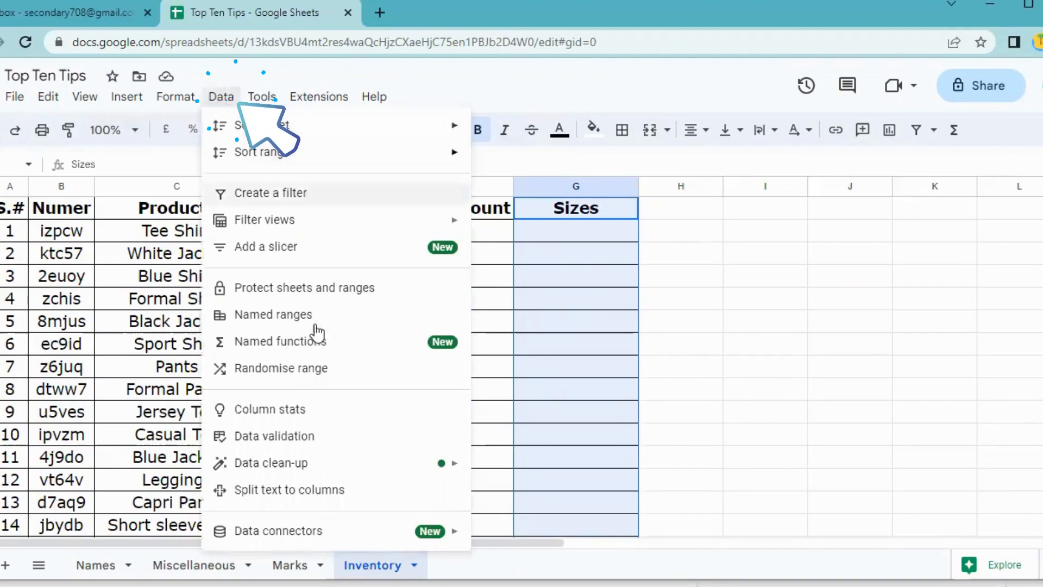
{"action": "left_click", "coordinate": [266, 436]}
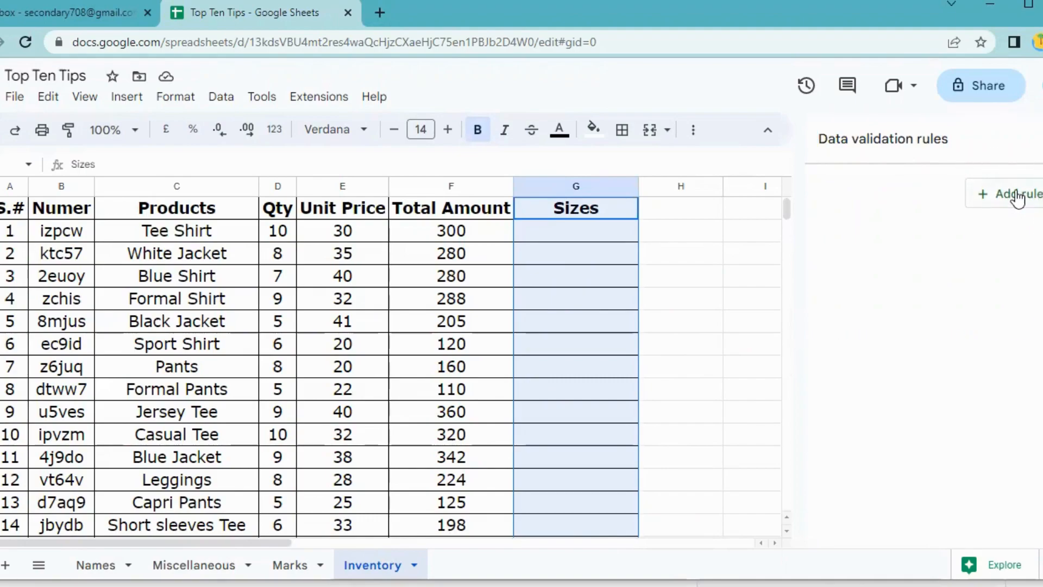
{"action": "left_click", "coordinate": [1017, 194]}
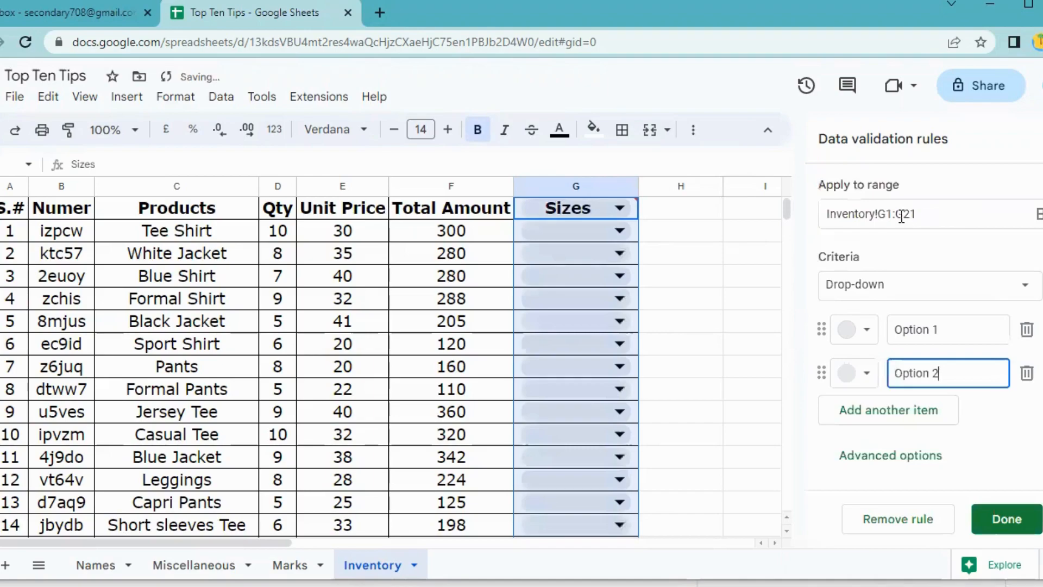
{"action": "scroll", "coordinate": [642, 415], "scroll_direction": "down", "scroll_amount": 3}
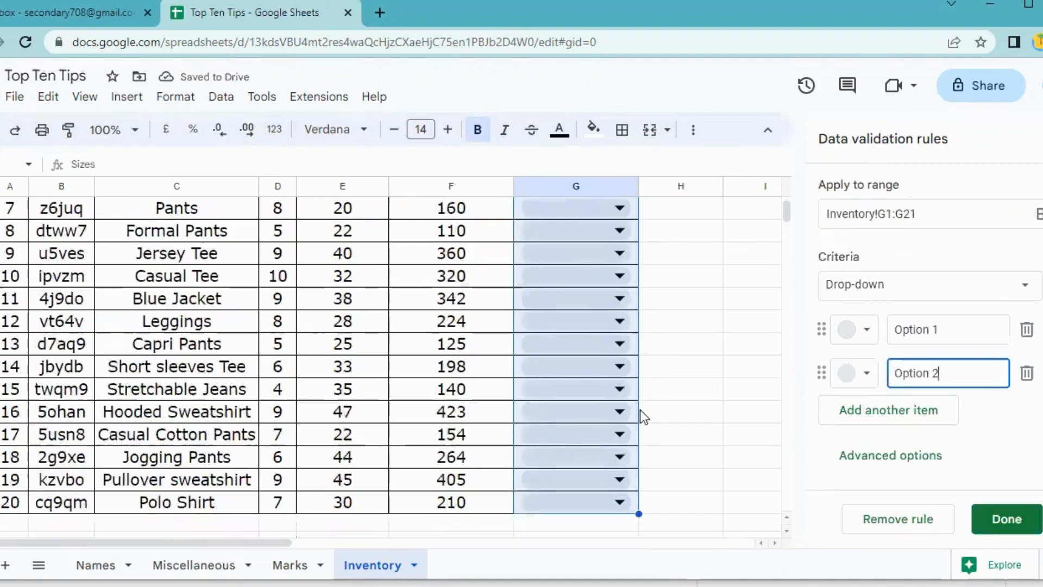
{"action": "scroll", "coordinate": [640, 411], "scroll_direction": "up", "scroll_amount": 3}
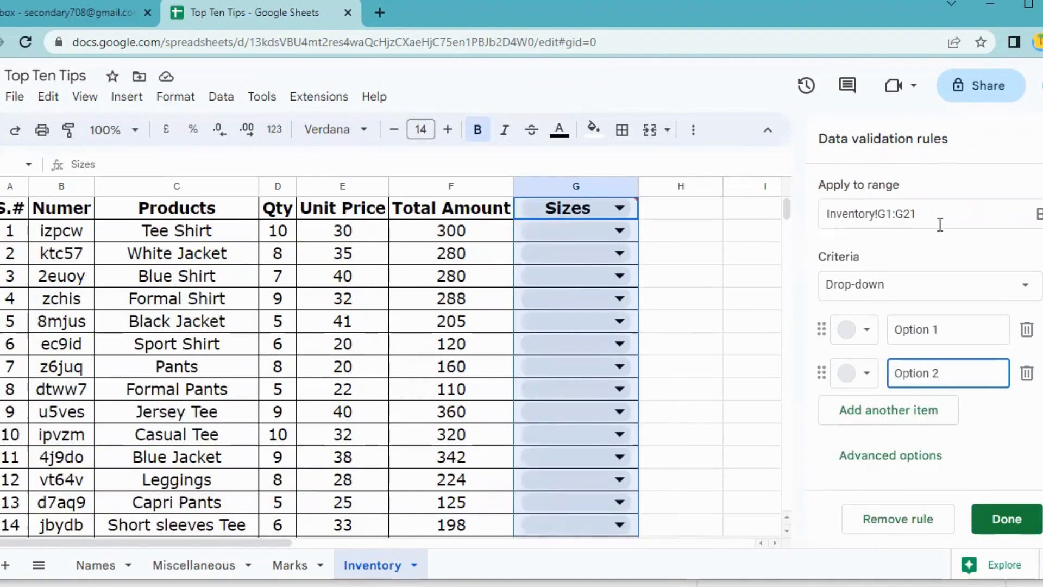
{"action": "left_click", "coordinate": [896, 288]}
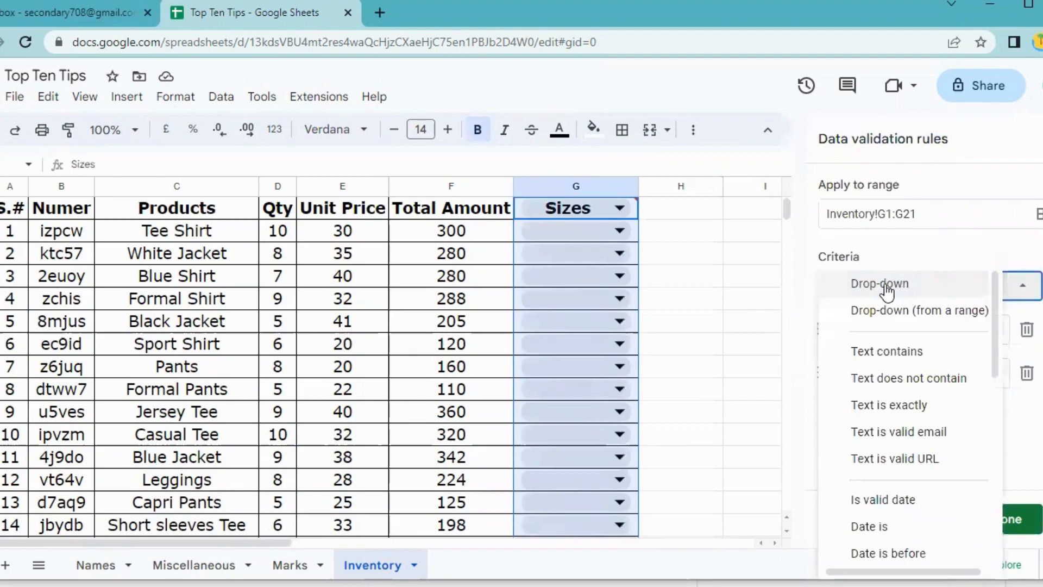
{"action": "left_click", "coordinate": [890, 288]}
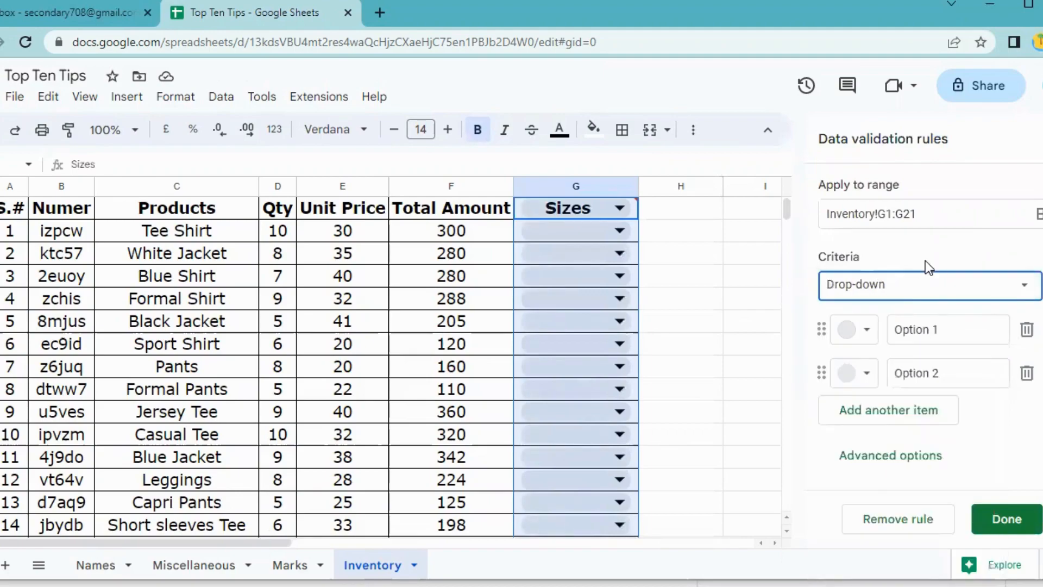
Enter Small, Medium and Large as the drop-down items and apply the rule.
{"action": "left_click", "coordinate": [940, 330]}
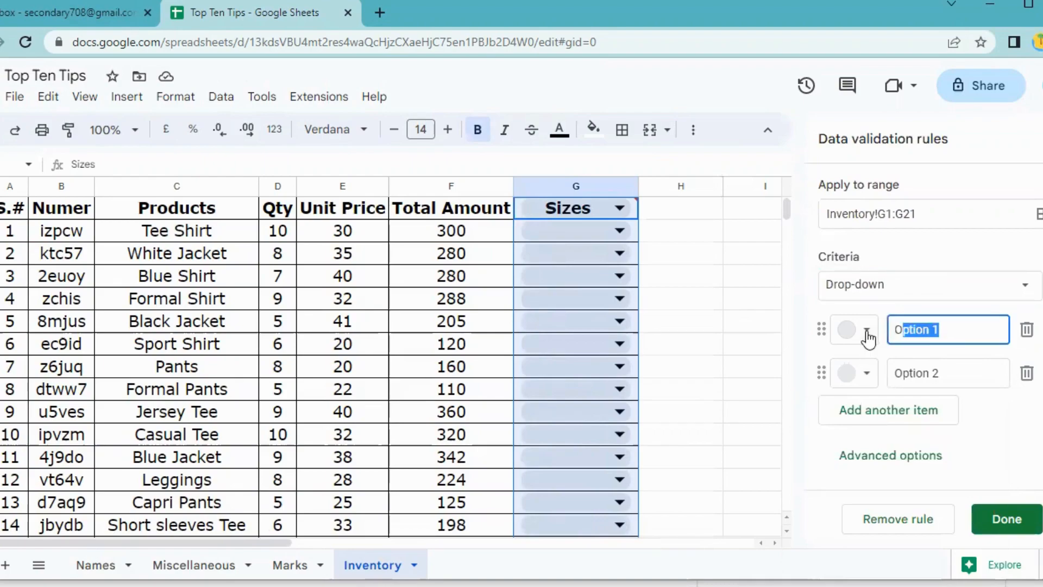
{"action": "type", "text": "Small"}
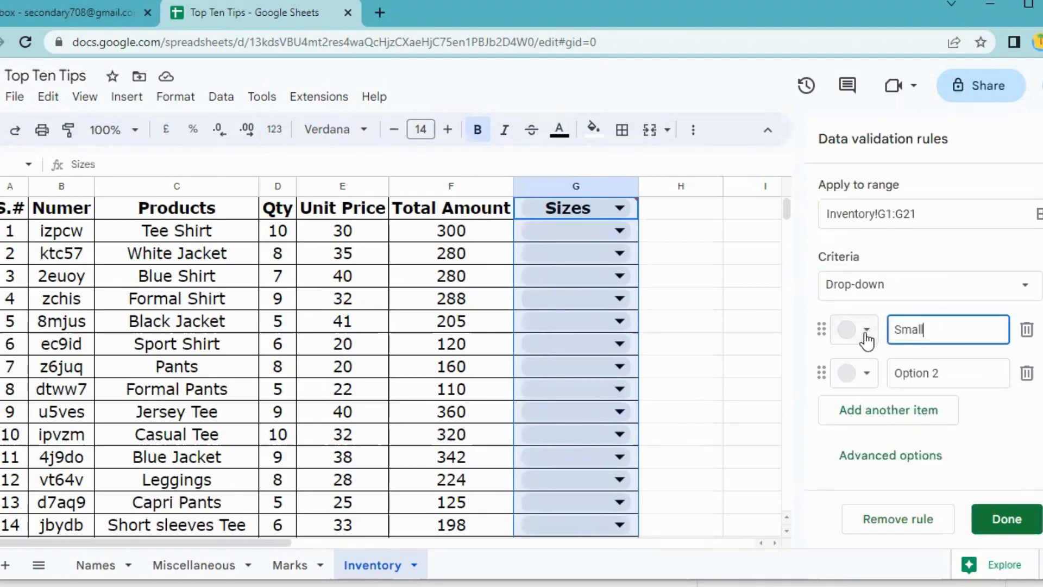
{"action": "left_click", "coordinate": [950, 372]}
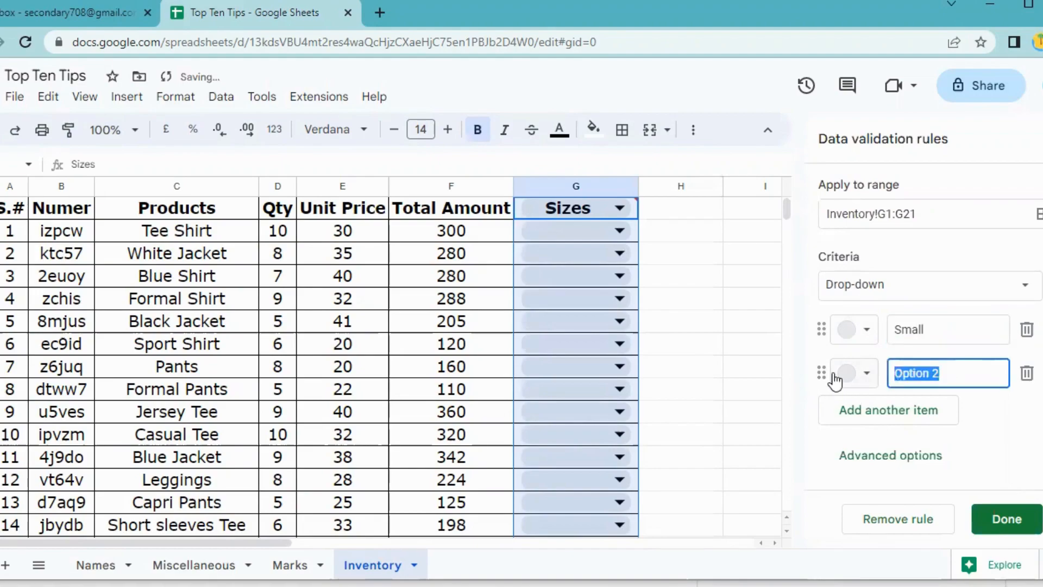
{"action": "type", "text": "Medium"}
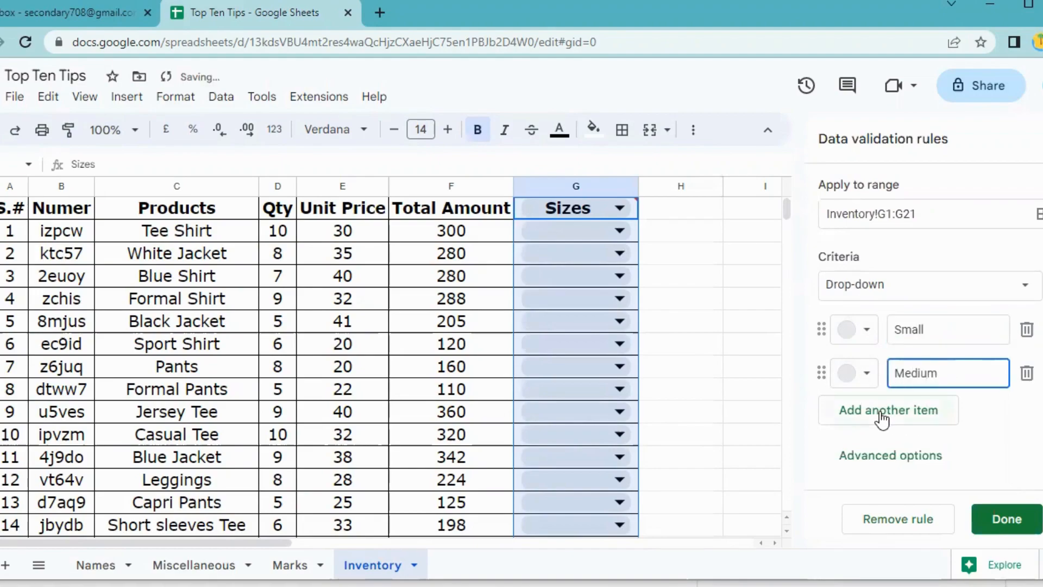
{"action": "left_click", "coordinate": [881, 417]}
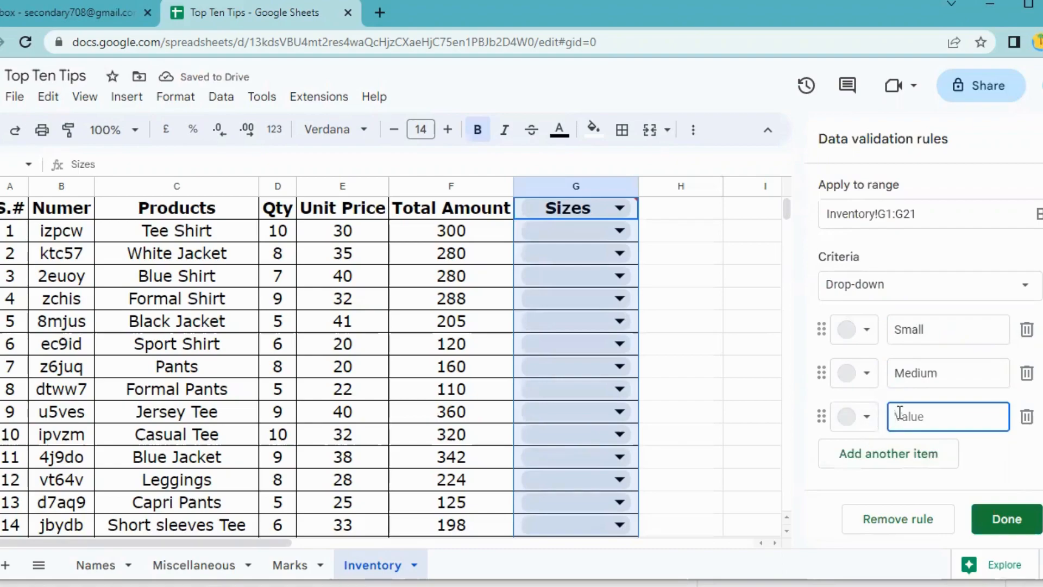
{"action": "type", "text": "Large"}
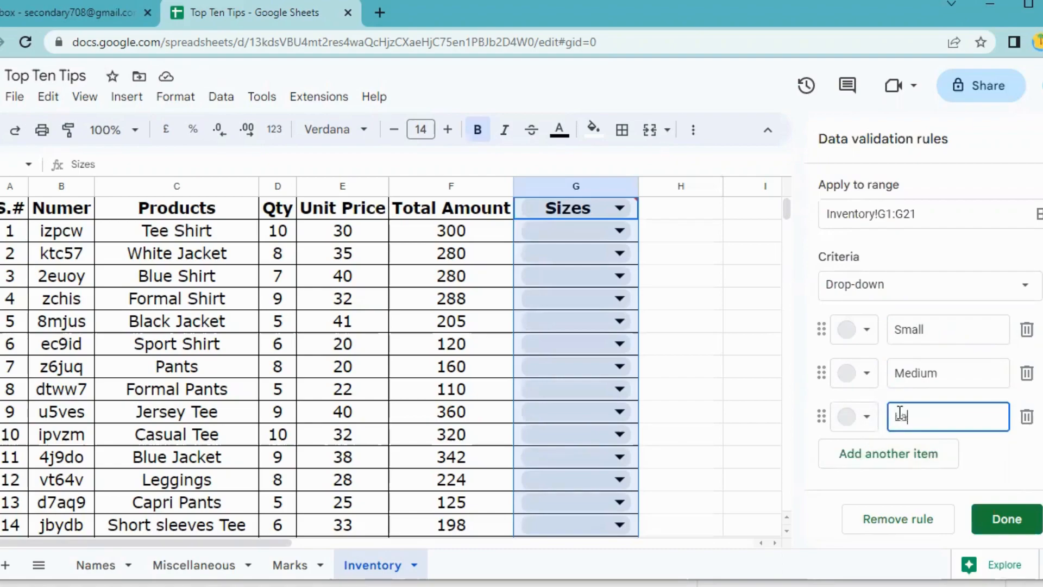
{"action": "left_click", "coordinate": [1012, 519]}
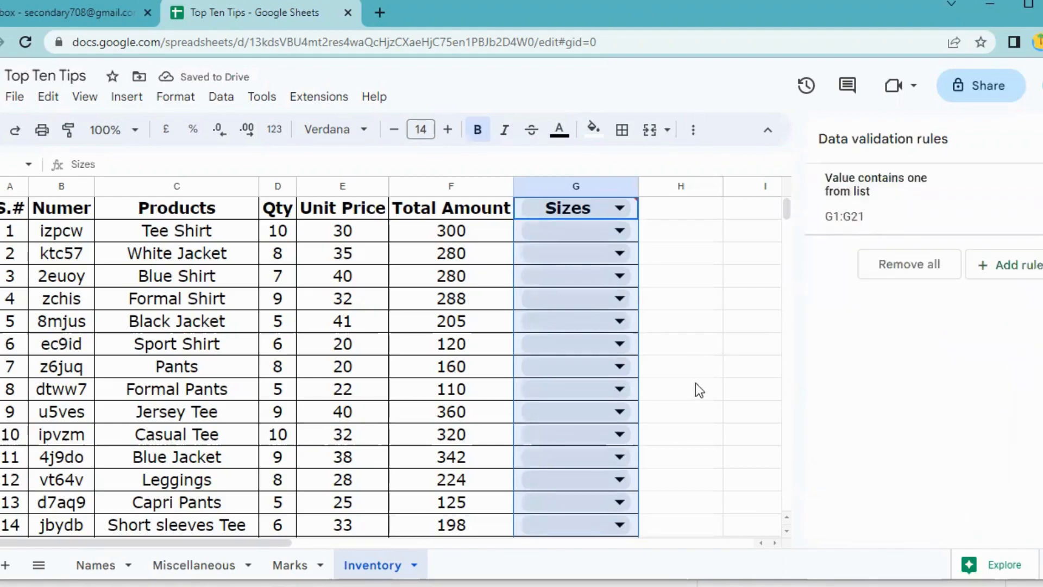
{"action": "left_click", "coordinate": [620, 233]}
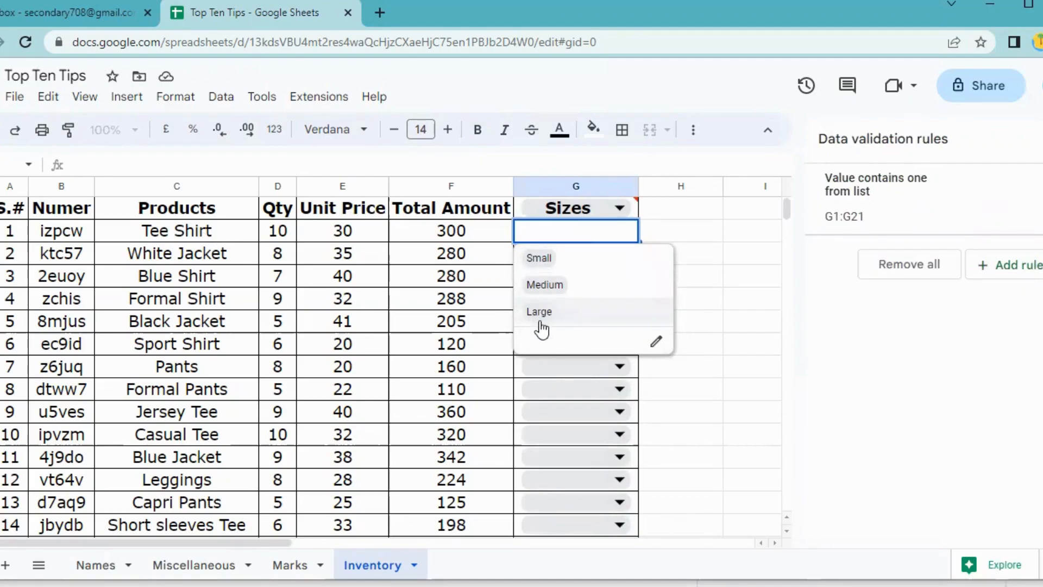
Set Tee Shirt's size to Small and White Jacket's size to Medium from the drop-downs.
{"action": "key", "text": "Return"}
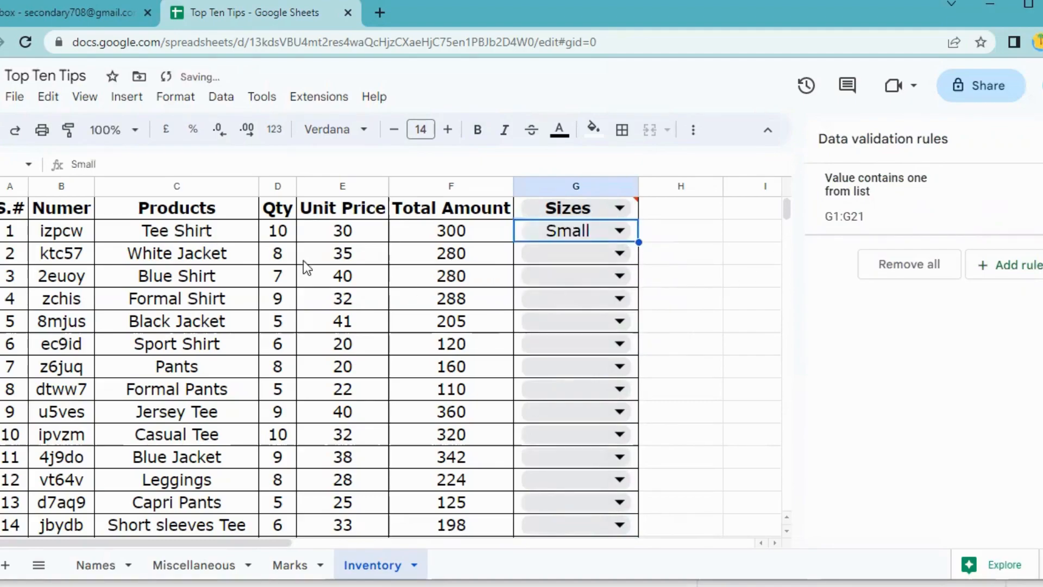
{"action": "left_click", "coordinate": [609, 254]}
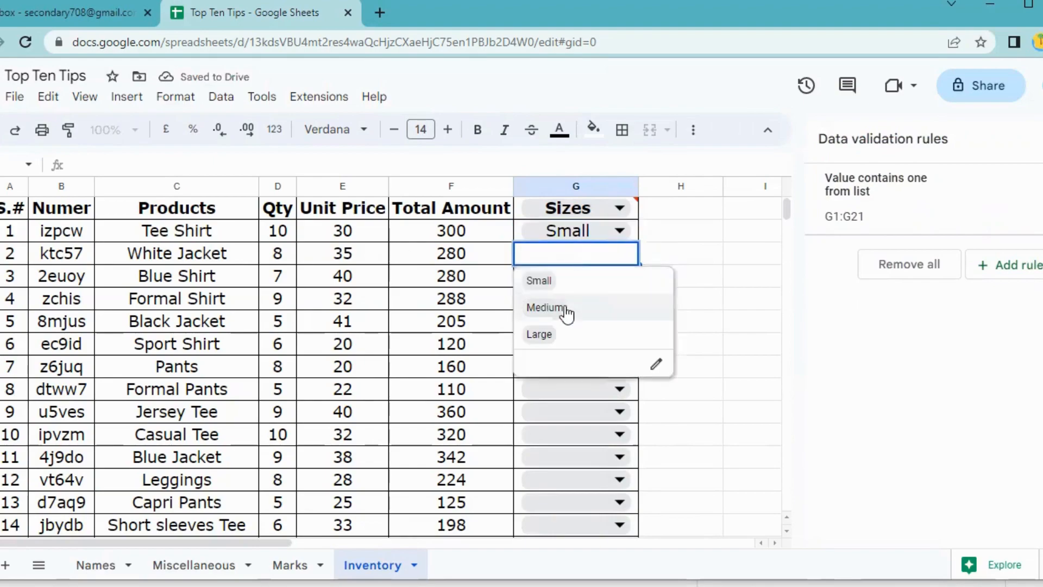
{"action": "left_click", "coordinate": [565, 308]}
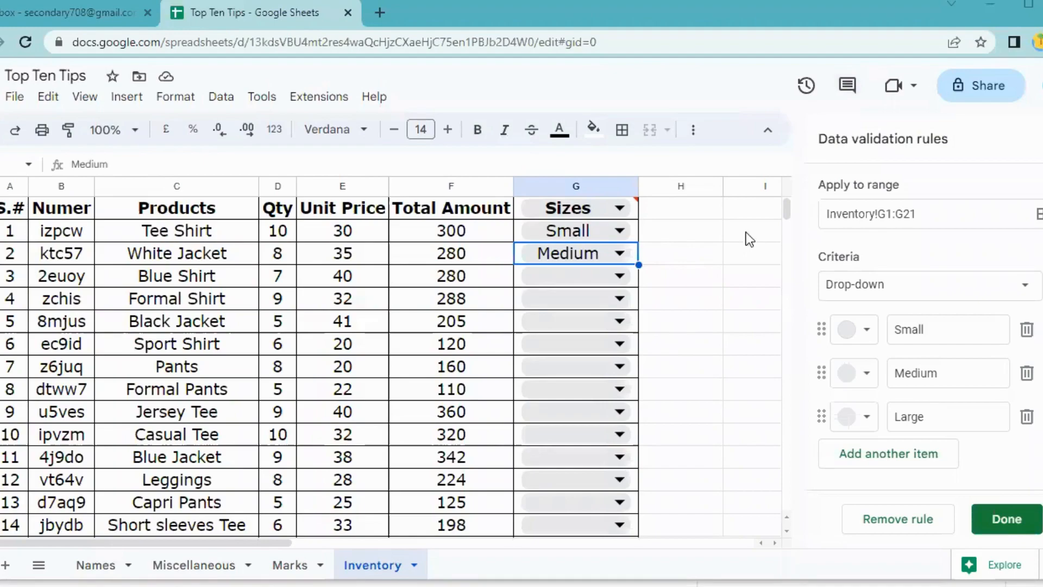
{"action": "left_click", "coordinate": [710, 272]}
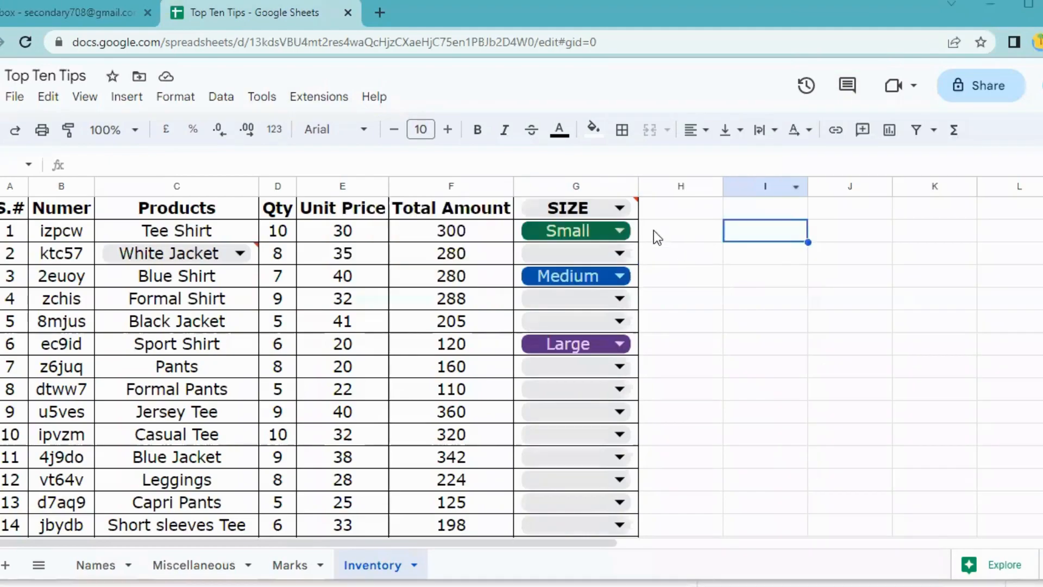
{"action": "left_click", "coordinate": [670, 234]}
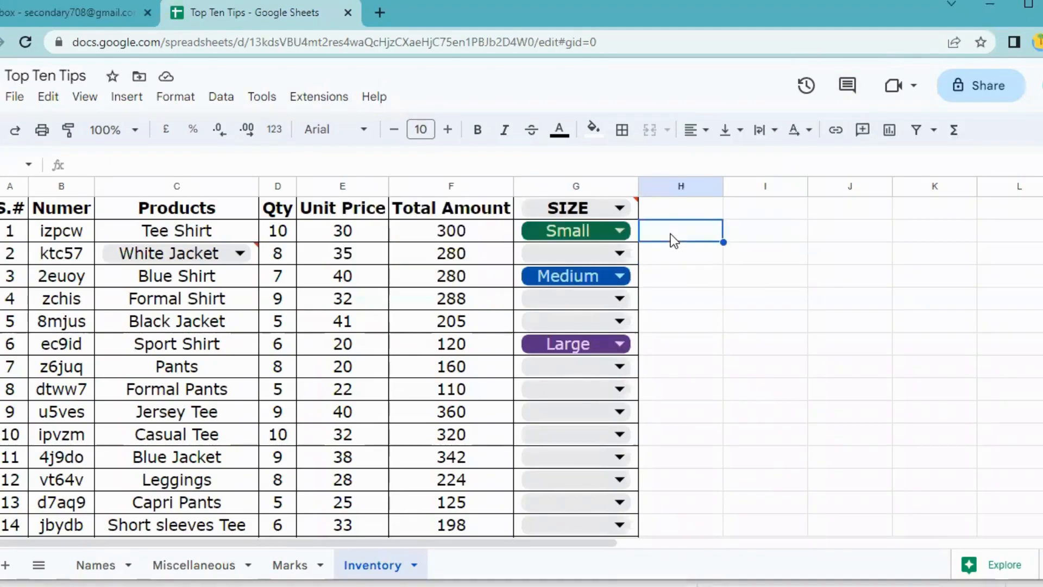
Select the Availability column from header H1 down through the table.
{"action": "key", "text": "Up"}
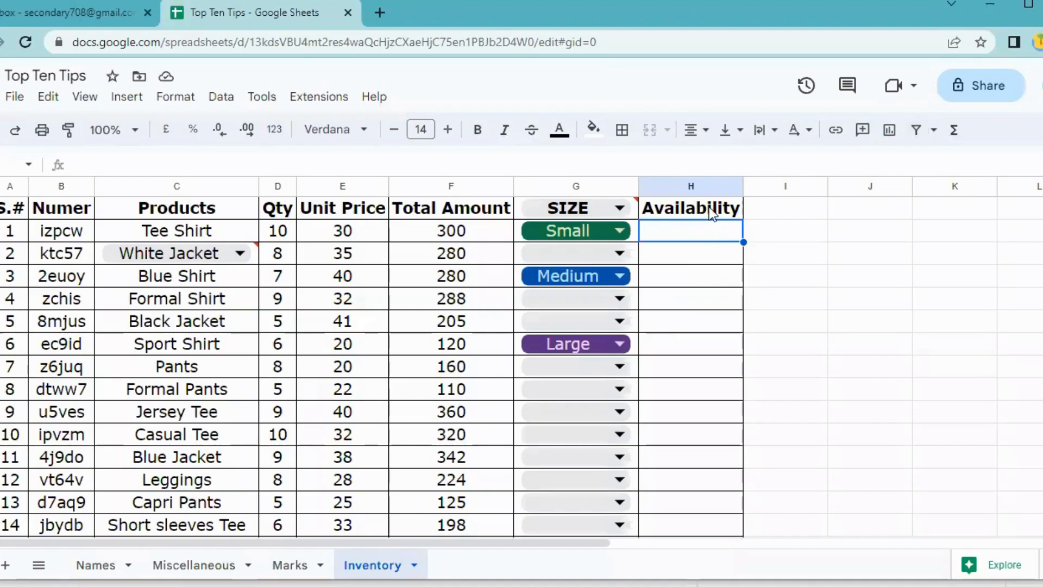
{"action": "left_click_drag", "start_coordinate": [706, 212], "coordinate": [689, 301]}
{"action": "scroll", "coordinate": [809, 187], "scroll_direction": "up", "scroll_amount": 5}
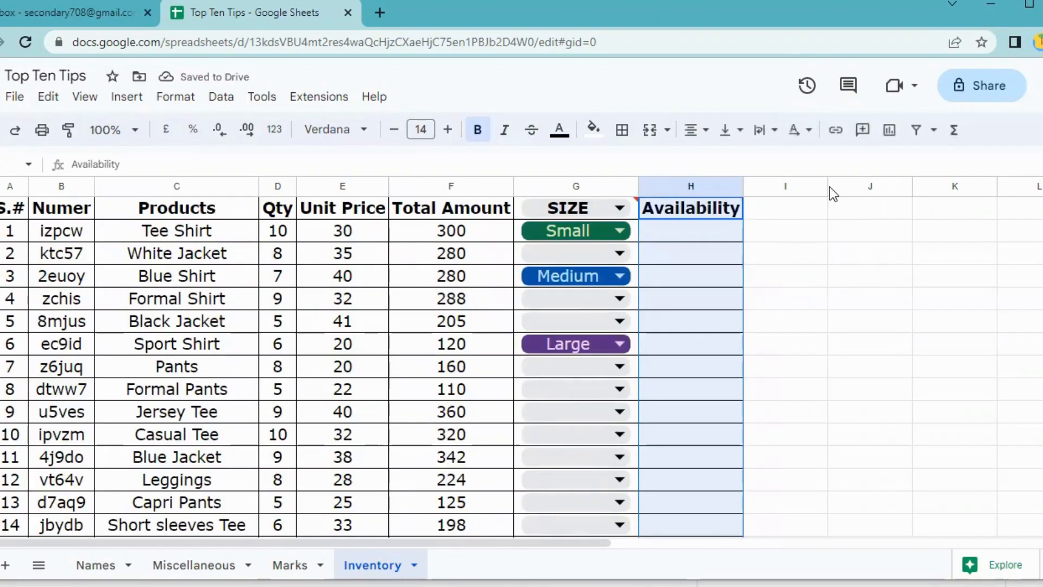
{"action": "left_click", "coordinate": [232, 101]}
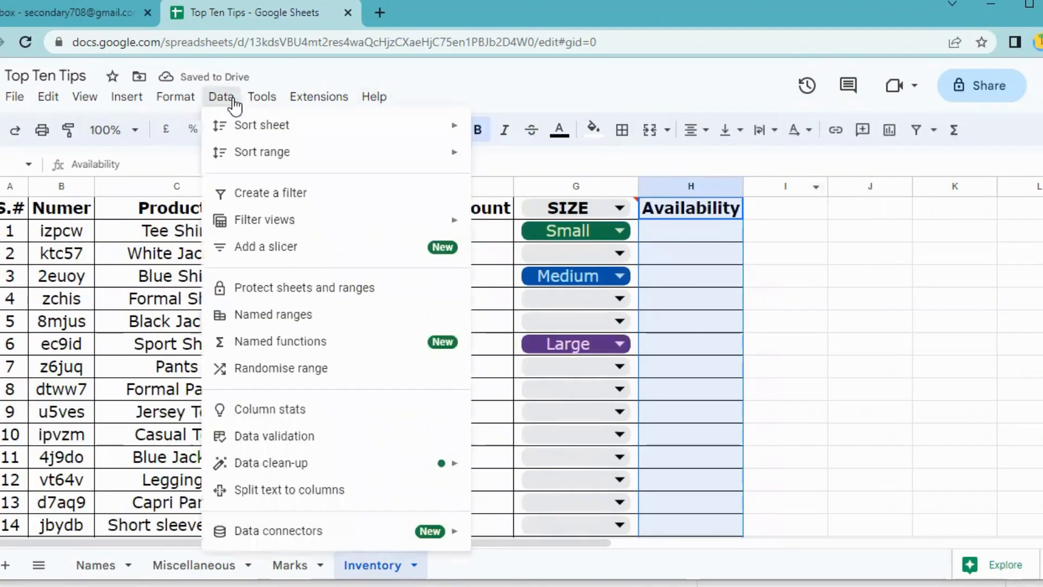
Add a Tick box validation rule to the Availability cells H1:H21.
{"action": "left_click", "coordinate": [321, 444]}
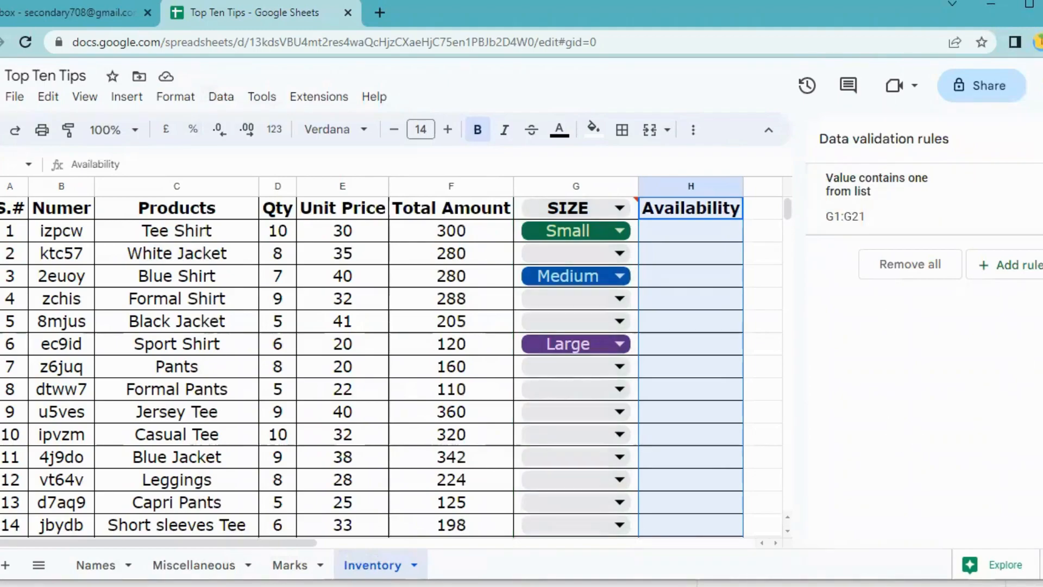
{"action": "left_click", "coordinate": [1032, 269]}
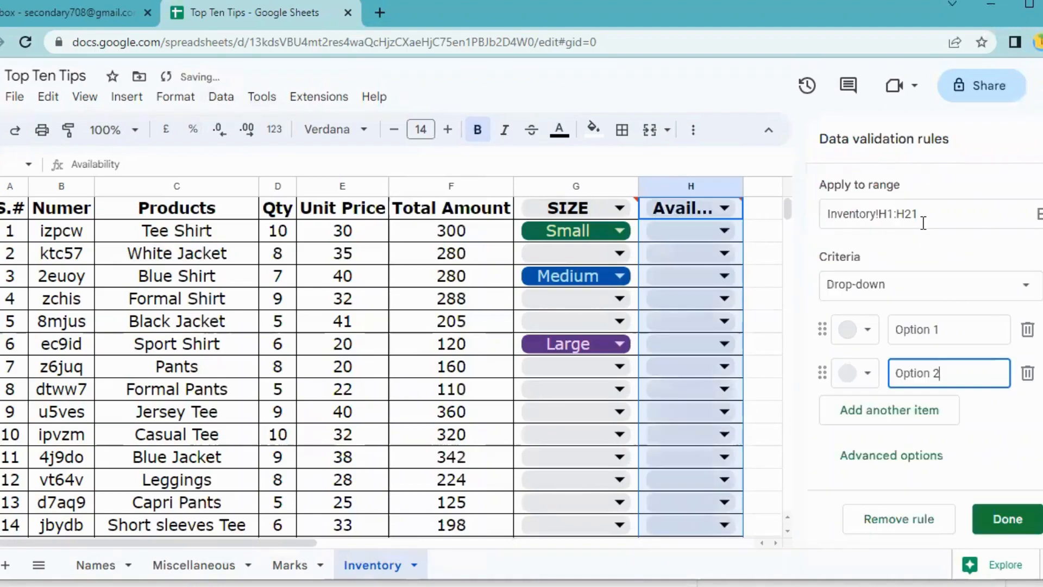
{"action": "left_click", "coordinate": [944, 293]}
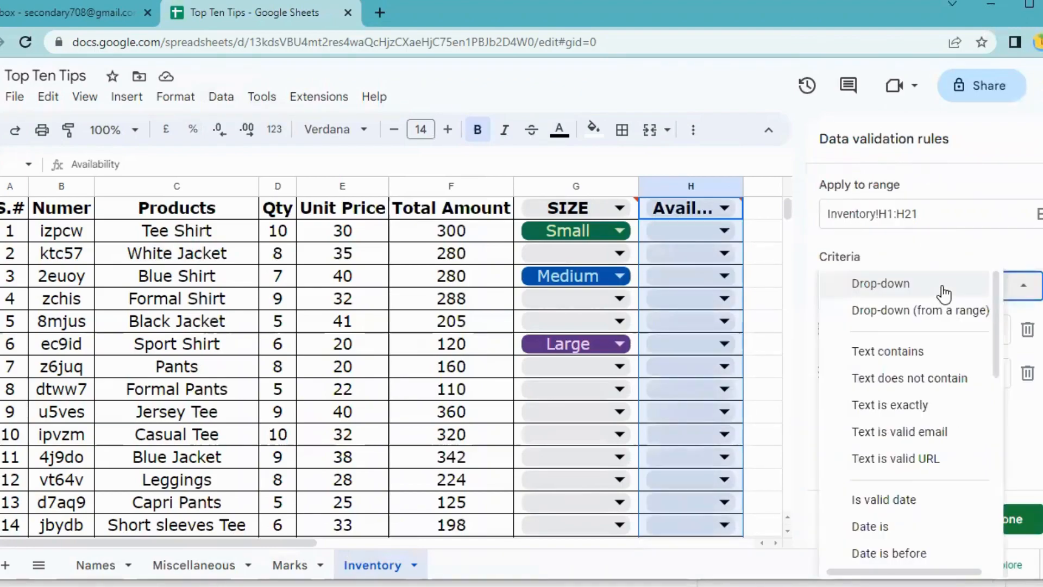
{"action": "left_click_drag", "start_coordinate": [993, 364], "coordinate": [1012, 536]}
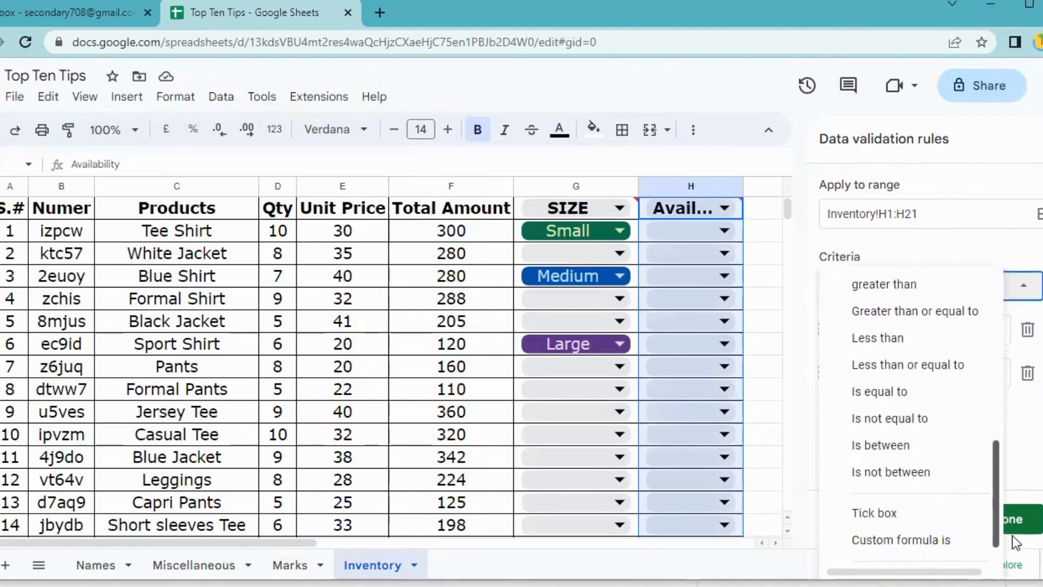
{"action": "left_click", "coordinate": [873, 516]}
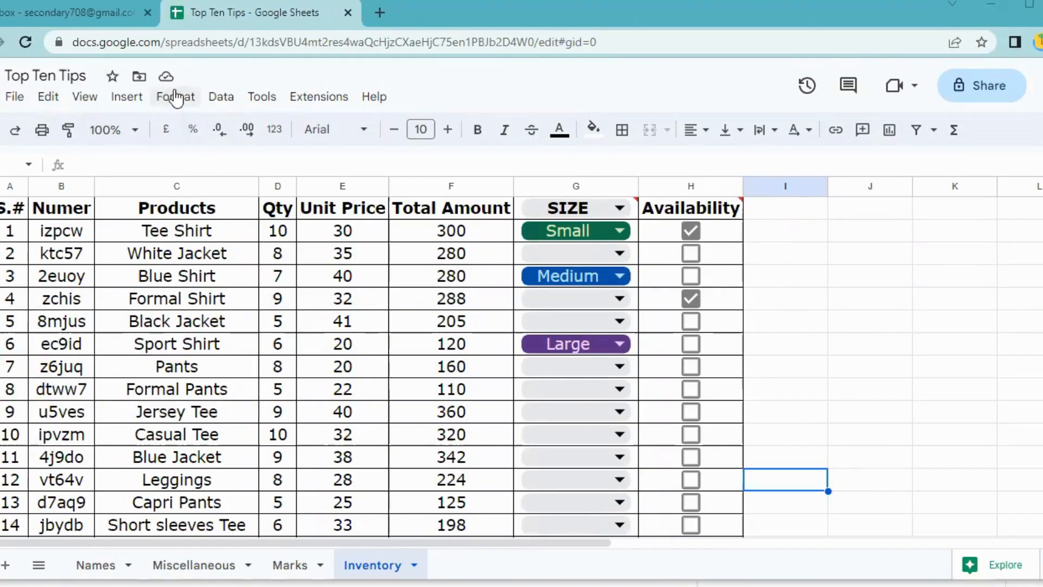
Select the whole Inventory sheet with Ctrl+A and bring up Format > Alternating colours.
{"action": "left_click", "coordinate": [173, 103]}
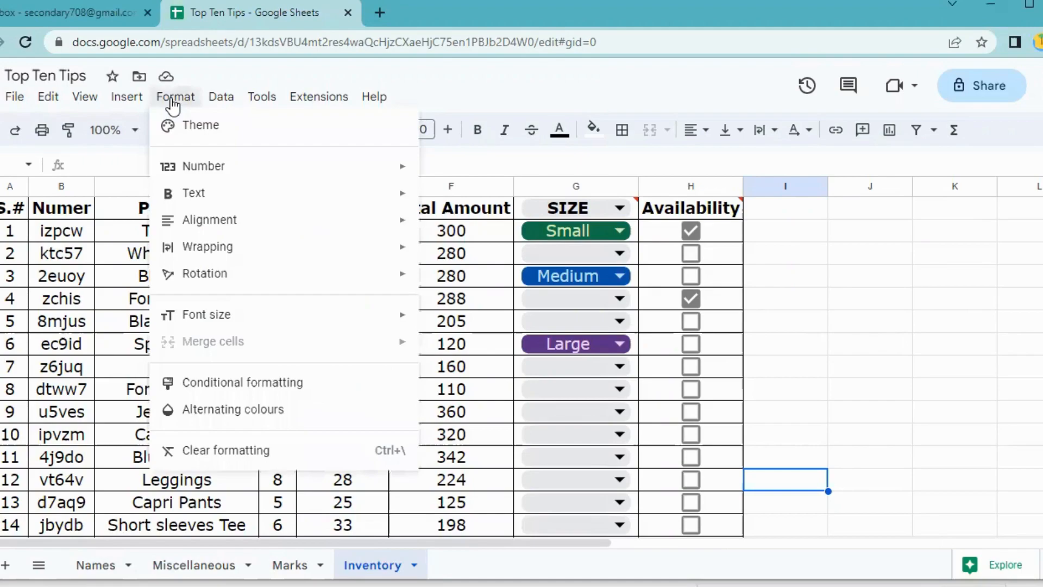
{"action": "left_click", "coordinate": [172, 102]}
{"action": "left_click_drag", "start_coordinate": [11, 208], "coordinate": [705, 434]}
{"action": "scroll", "coordinate": [851, 392], "scroll_direction": "up", "scroll_amount": 5}
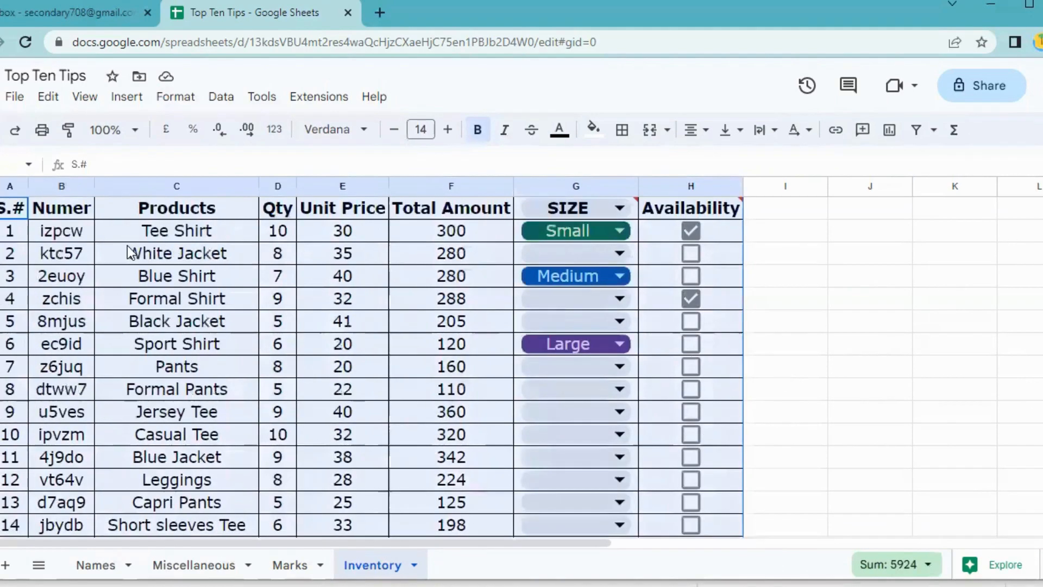
{"action": "key", "text": "ctrl+a"}
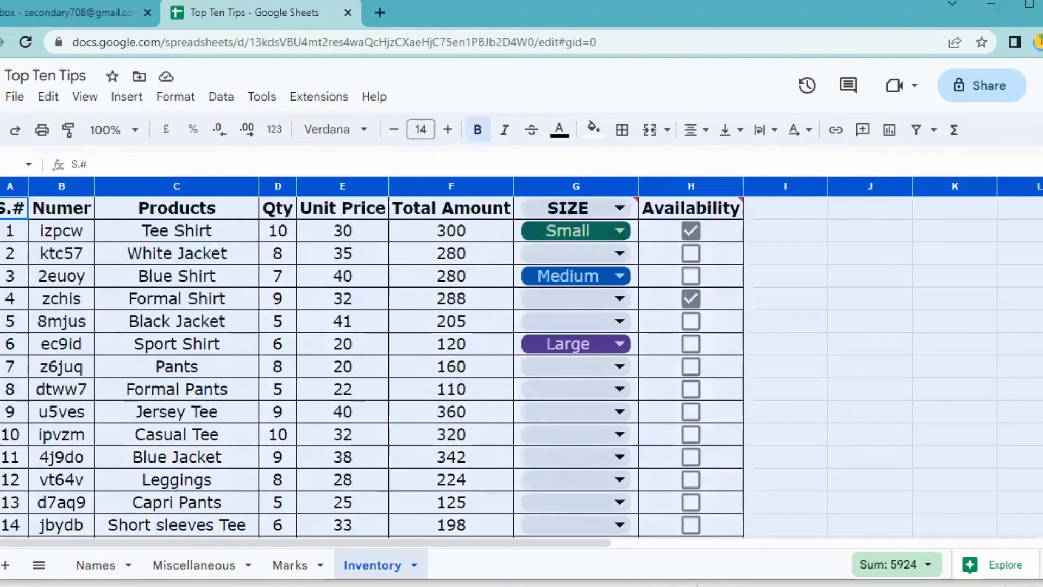
{"action": "left_click", "coordinate": [175, 97]}
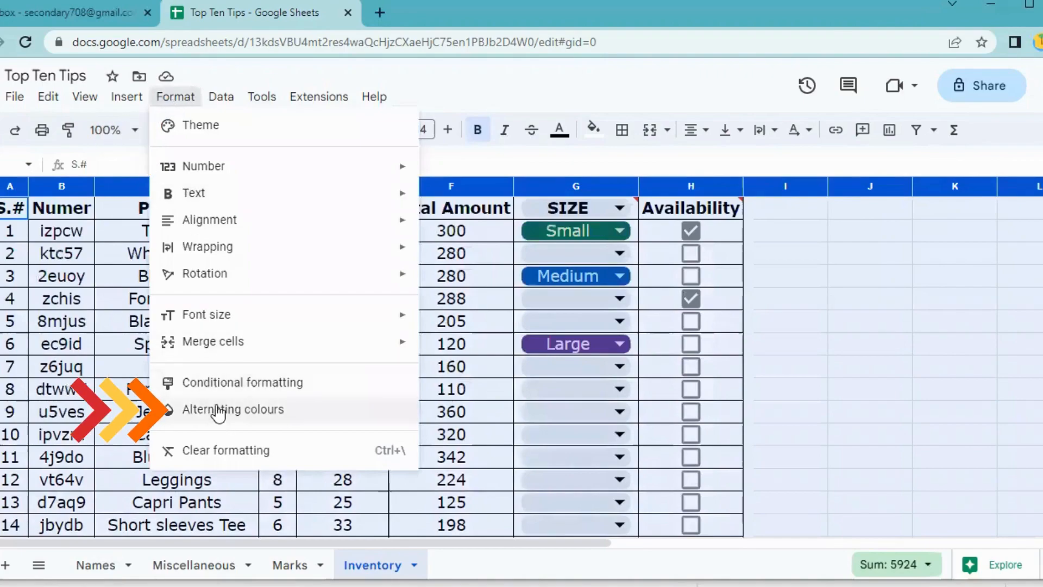
{"action": "left_click", "coordinate": [187, 408]}
Try the yellow, orange and red-pink default alternating colour styles.
{"action": "left_click", "coordinate": [342, 366]}
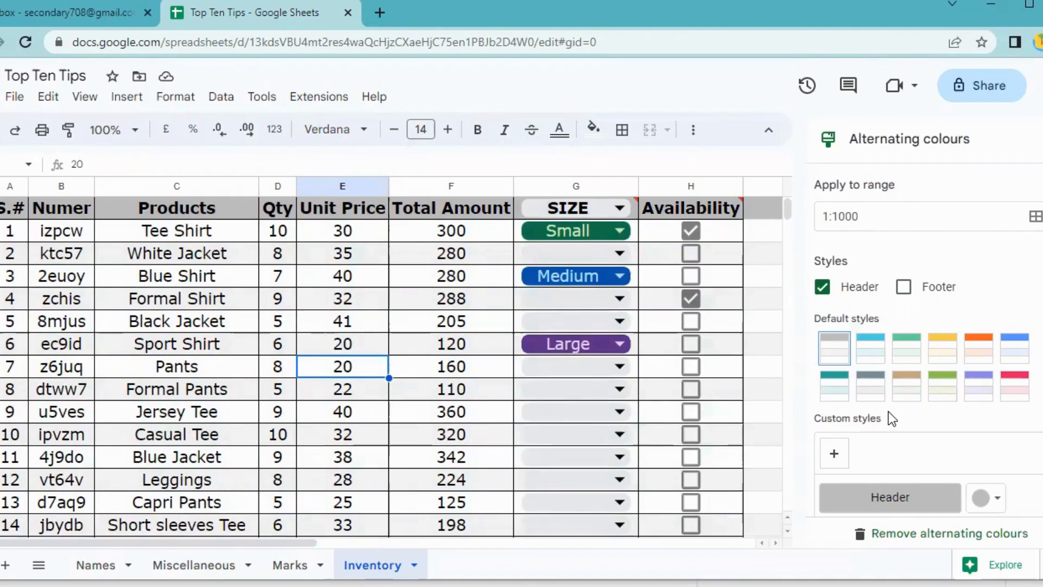
{"action": "scroll", "coordinate": [889, 413], "scroll_direction": "down", "scroll_amount": 2}
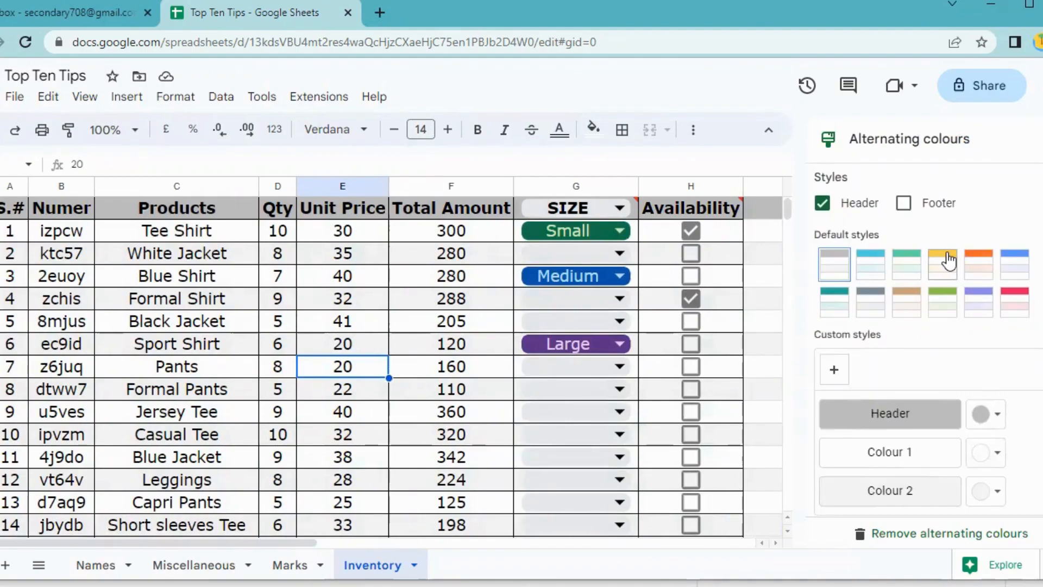
{"action": "left_click", "coordinate": [948, 260]}
{"action": "left_click", "coordinate": [977, 260]}
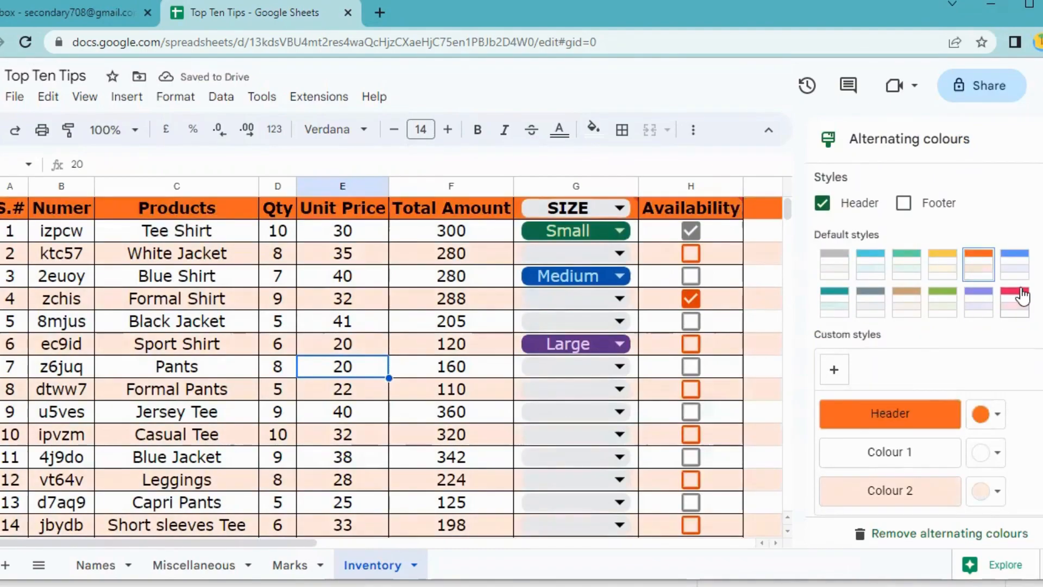
{"action": "left_click", "coordinate": [1014, 302]}
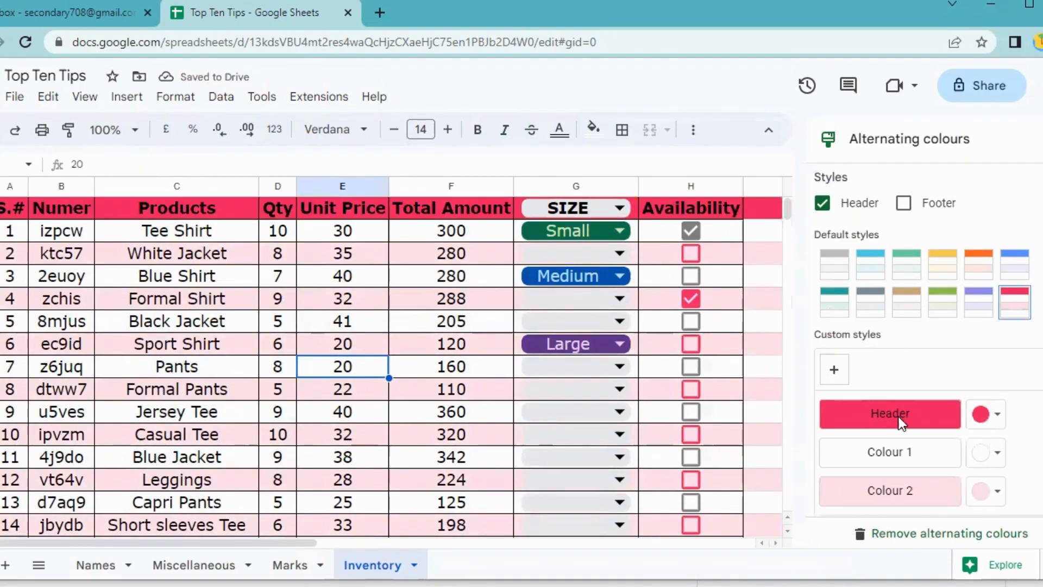
{"action": "scroll", "coordinate": [926, 415], "scroll_direction": "down", "scroll_amount": 1}
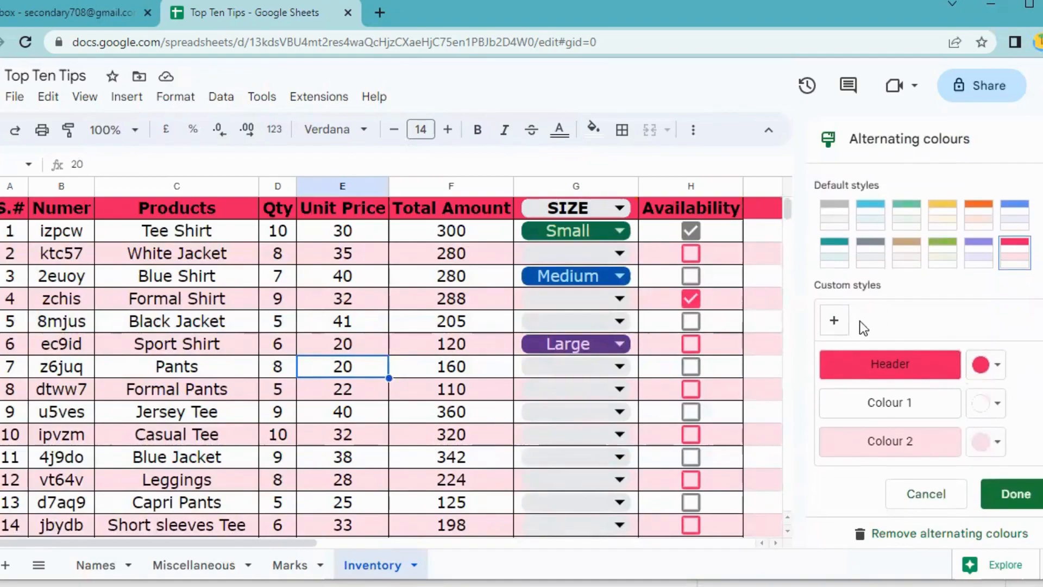
Customise the style with a mauve header row and light yellow alternate rows.
{"action": "left_click", "coordinate": [982, 365]}
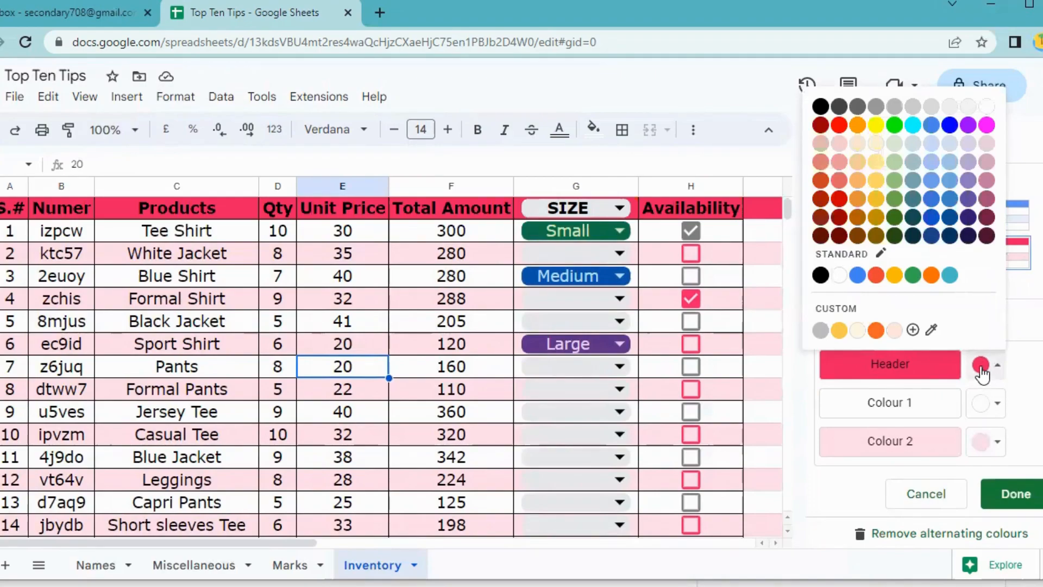
{"action": "left_click", "coordinate": [987, 198]}
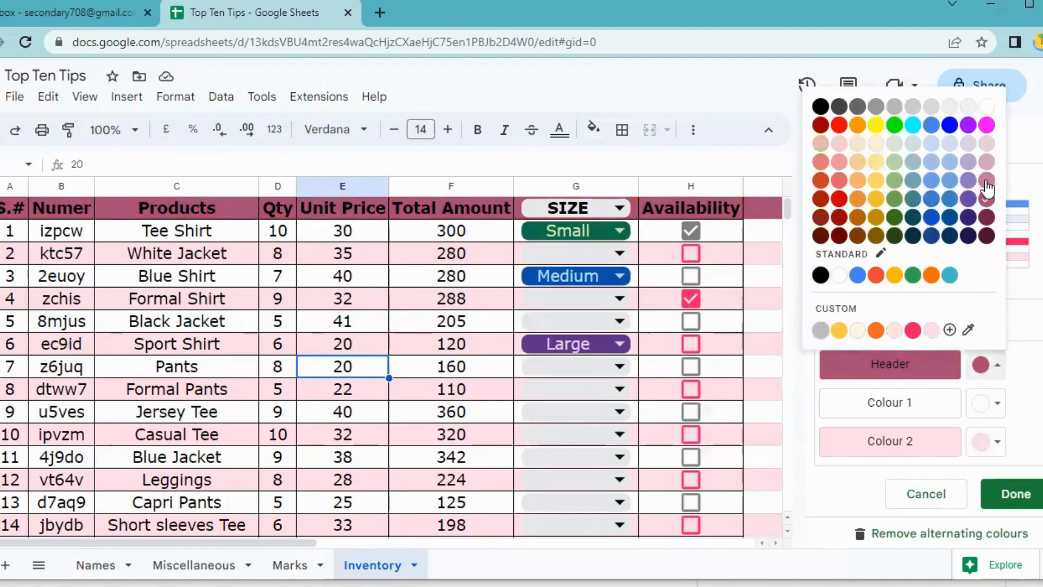
{"action": "left_click", "coordinate": [988, 189]}
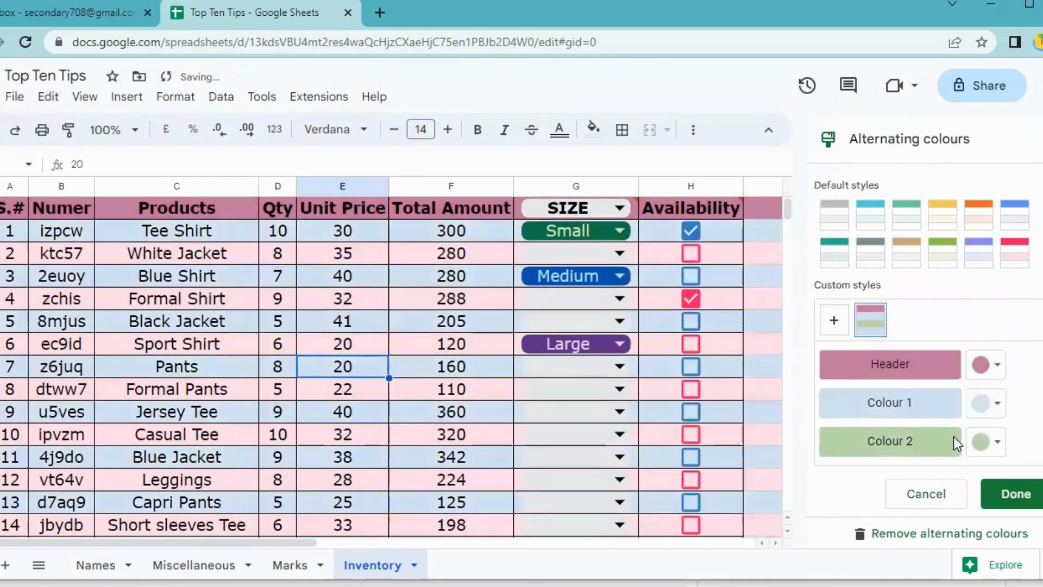
{"action": "left_click", "coordinate": [986, 441]}
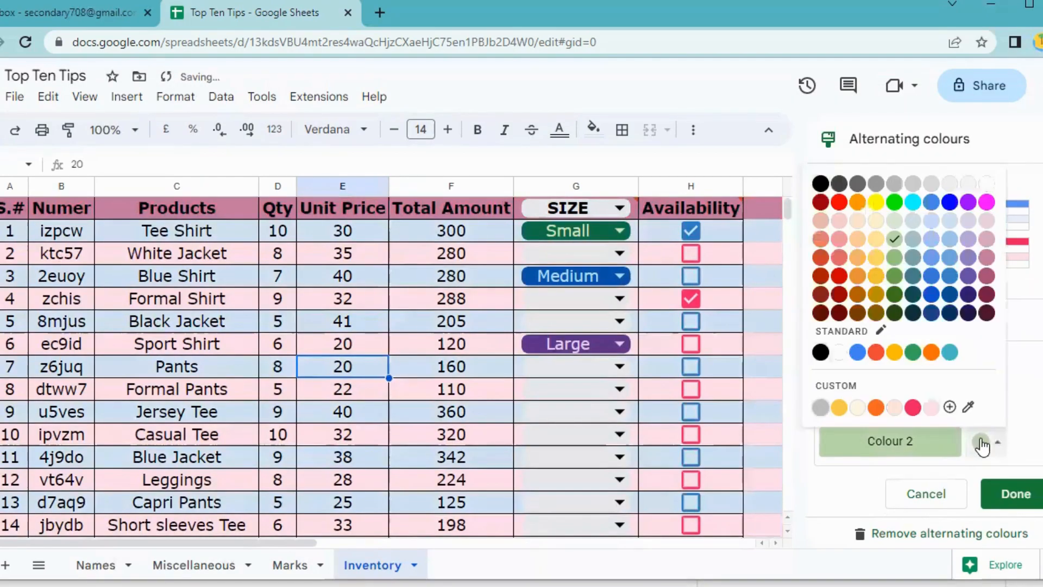
{"action": "left_click", "coordinate": [876, 242]}
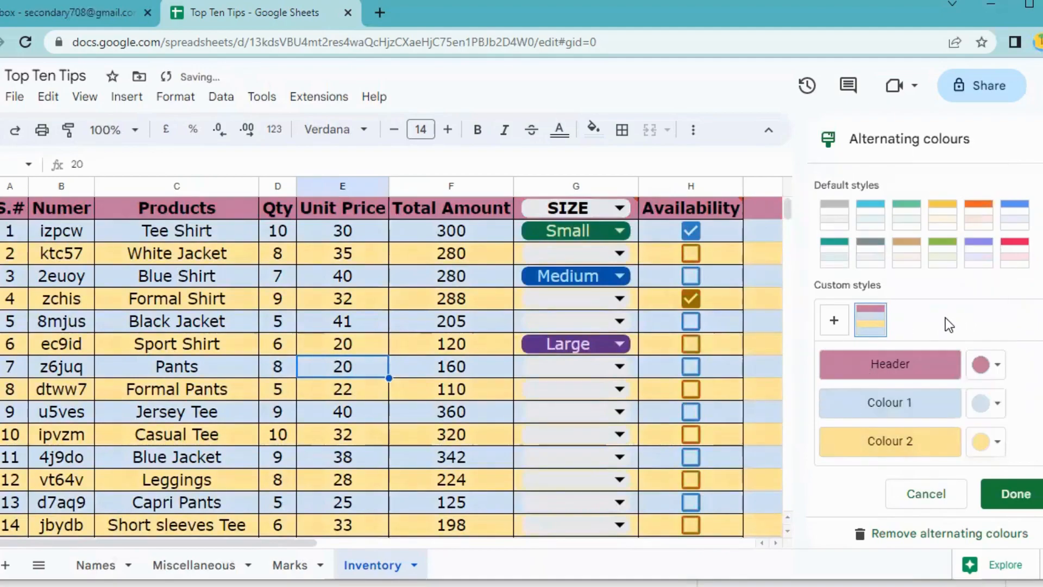
{"action": "scroll", "coordinate": [398, 282], "scroll_direction": "down", "scroll_amount": 4}
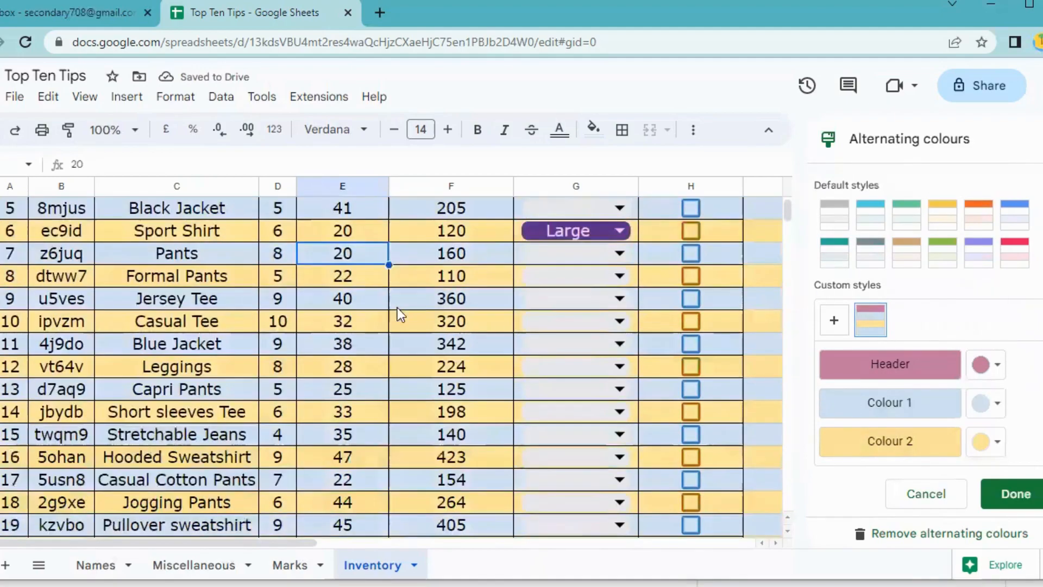
{"action": "scroll", "coordinate": [394, 353], "scroll_direction": "up", "scroll_amount": 4}
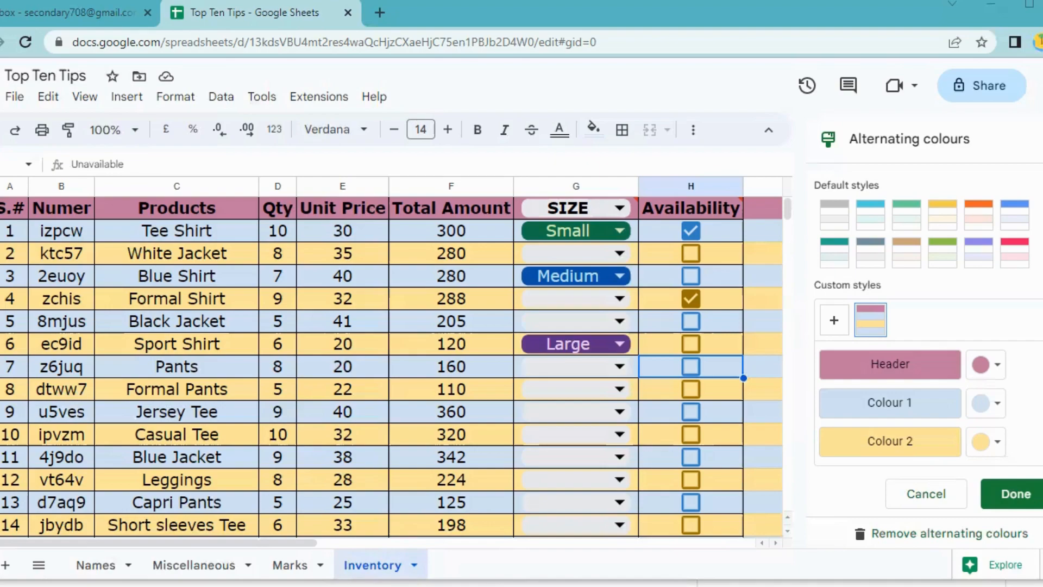
Colour the Inventory sheet tab magenta and the Marks tab dark green.
{"action": "left_click", "coordinate": [415, 565]}
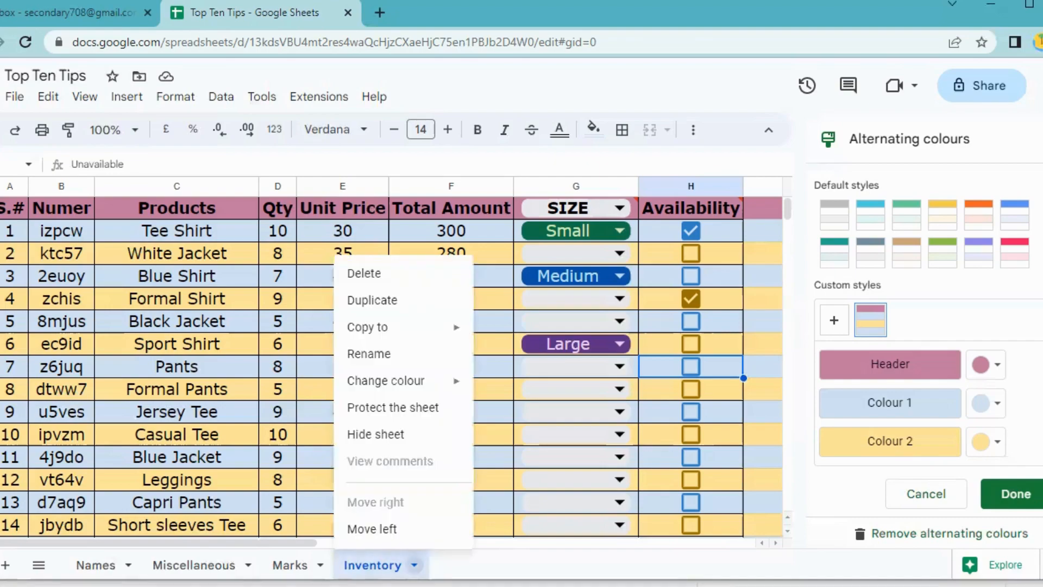
{"action": "mouse_move", "coordinate": [409, 388]}
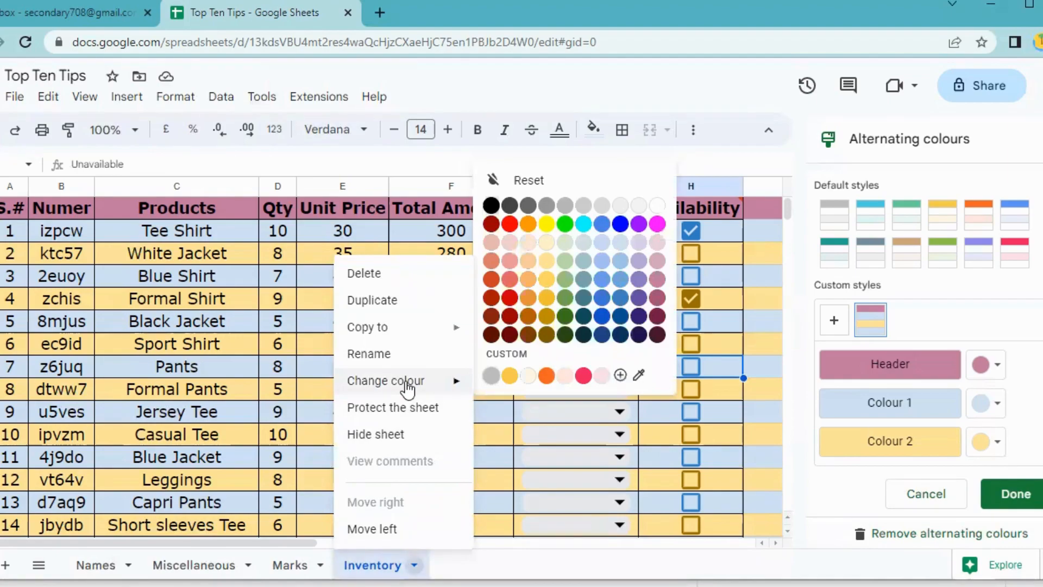
{"action": "left_click", "coordinate": [657, 225]}
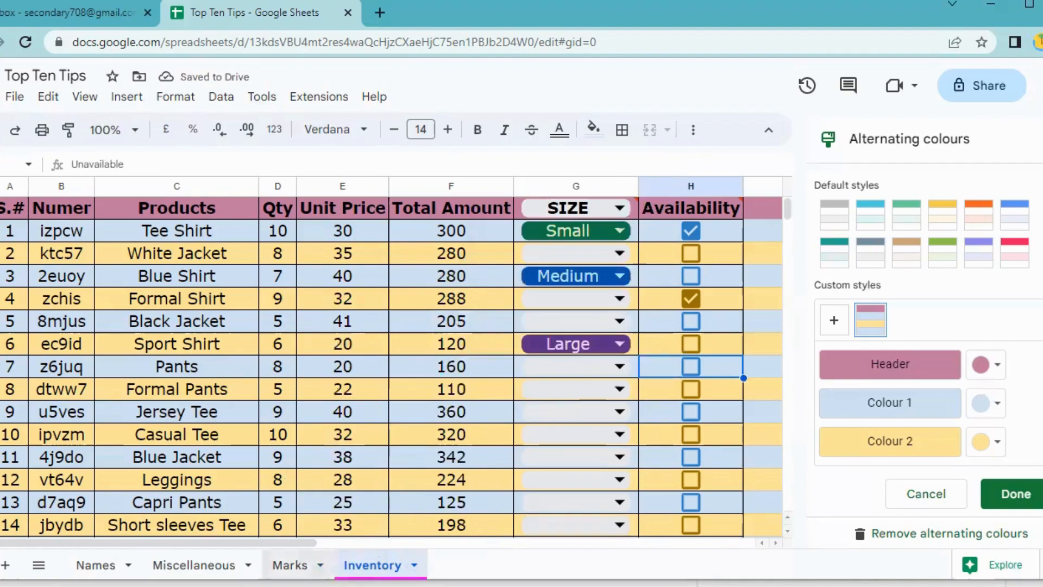
{"action": "right_click", "coordinate": [290, 564]}
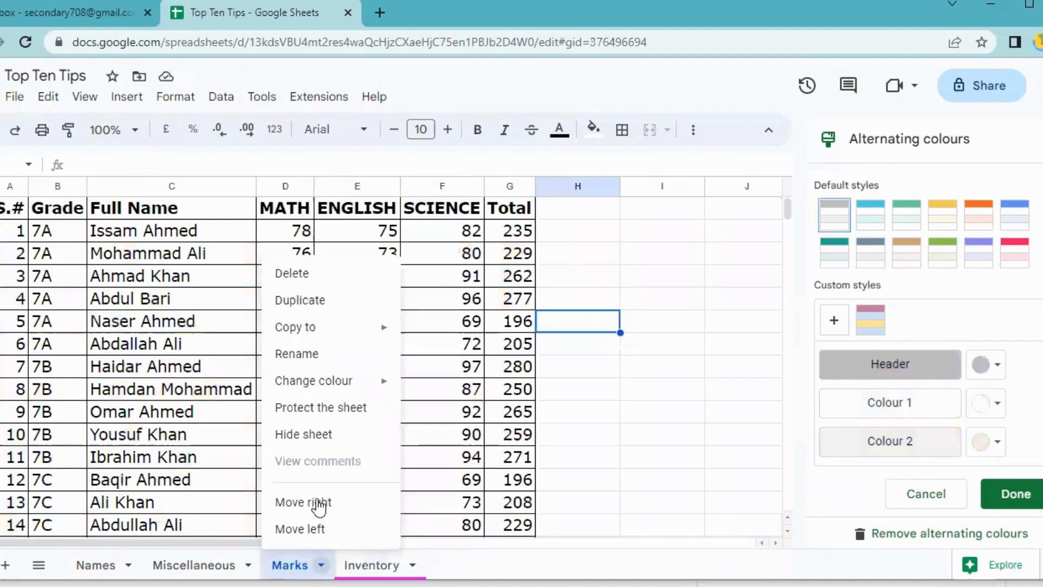
{"action": "mouse_move", "coordinate": [315, 385]}
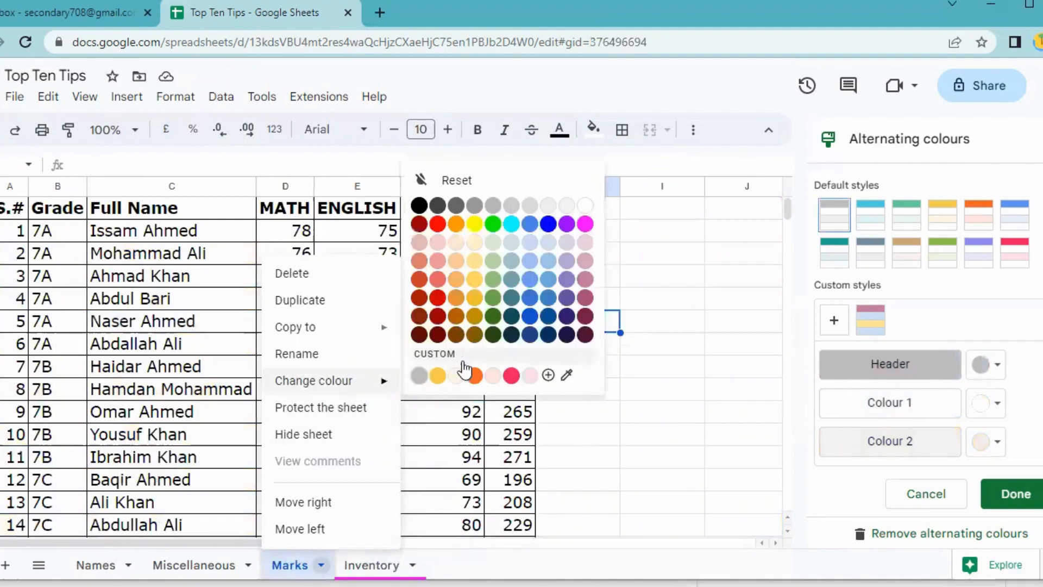
{"action": "left_click", "coordinate": [492, 335]}
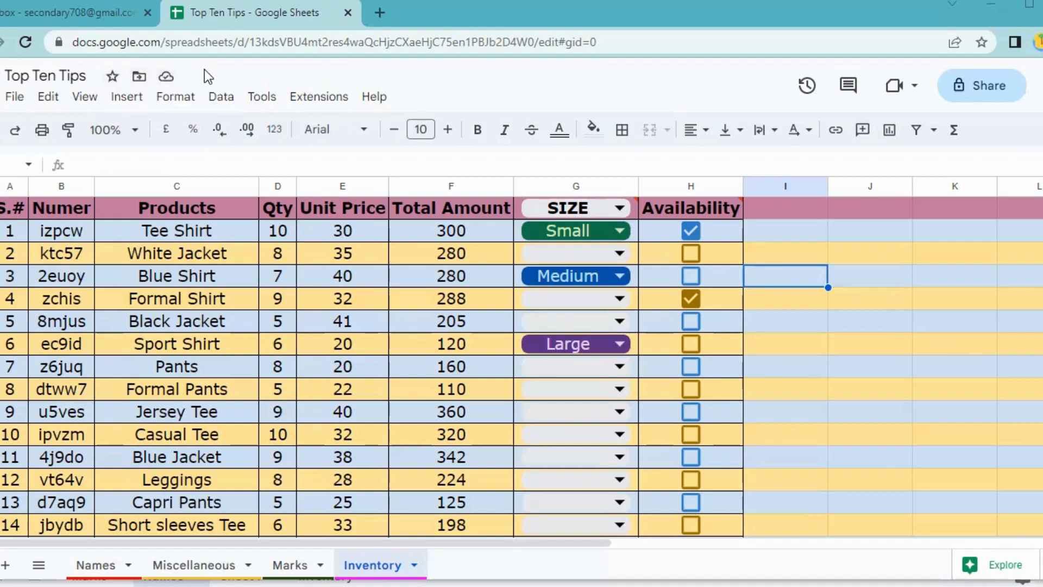
{"action": "left_click", "coordinate": [15, 102]}
{"action": "scroll", "coordinate": [108, 509], "scroll_direction": "down", "scroll_amount": 1}
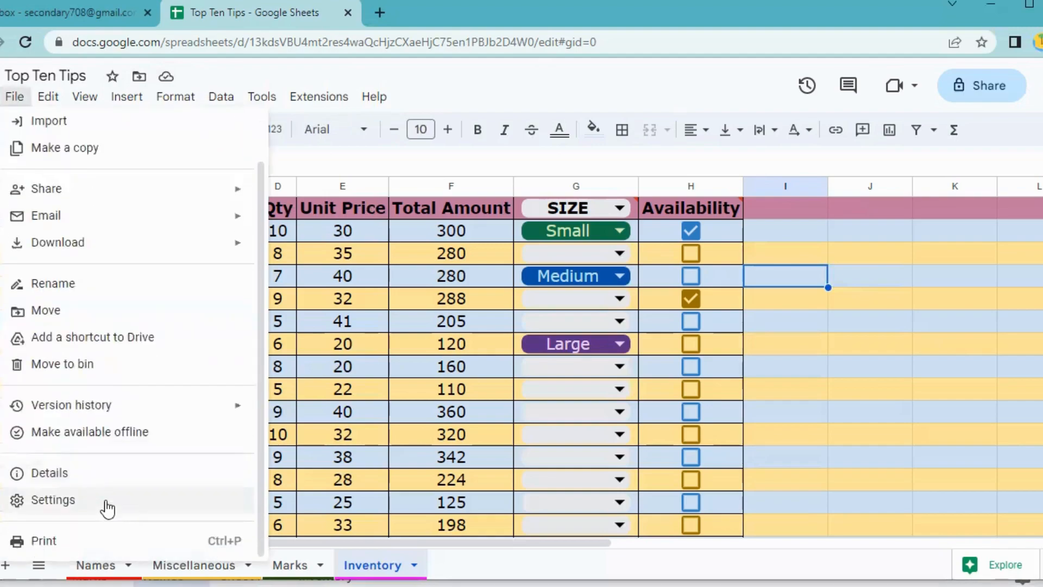
{"action": "mouse_move", "coordinate": [91, 411]}
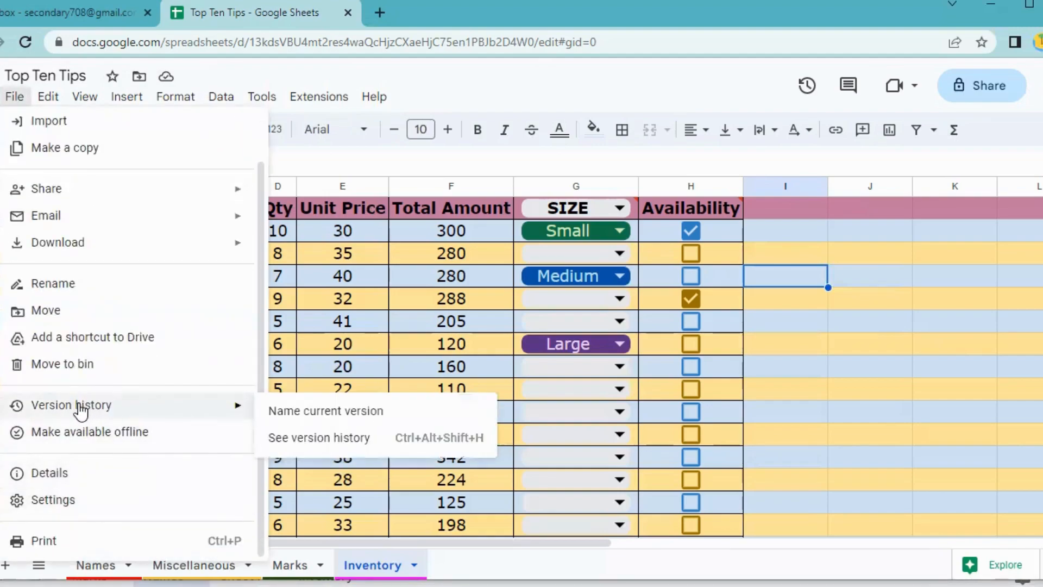
{"action": "left_click", "coordinate": [321, 439]}
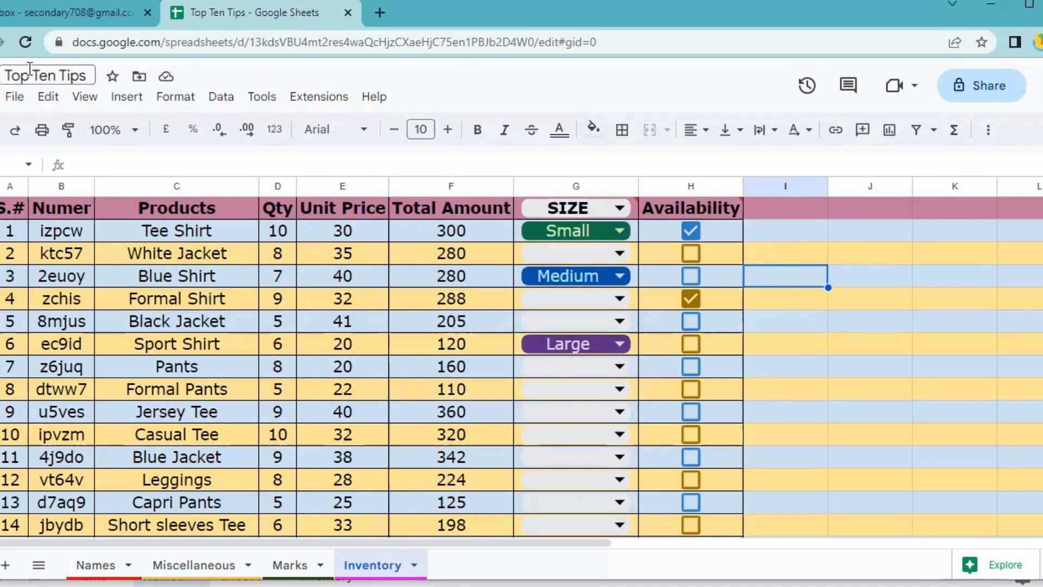
Bring up the 'Email this file' form from File > Email.
{"action": "left_click", "coordinate": [15, 99]}
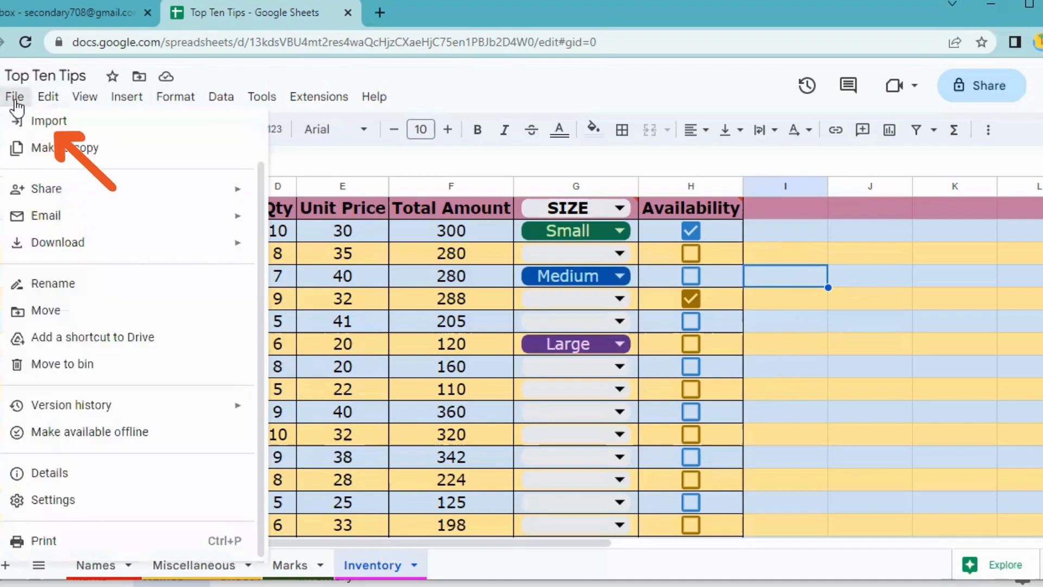
{"action": "mouse_move", "coordinate": [102, 221]}
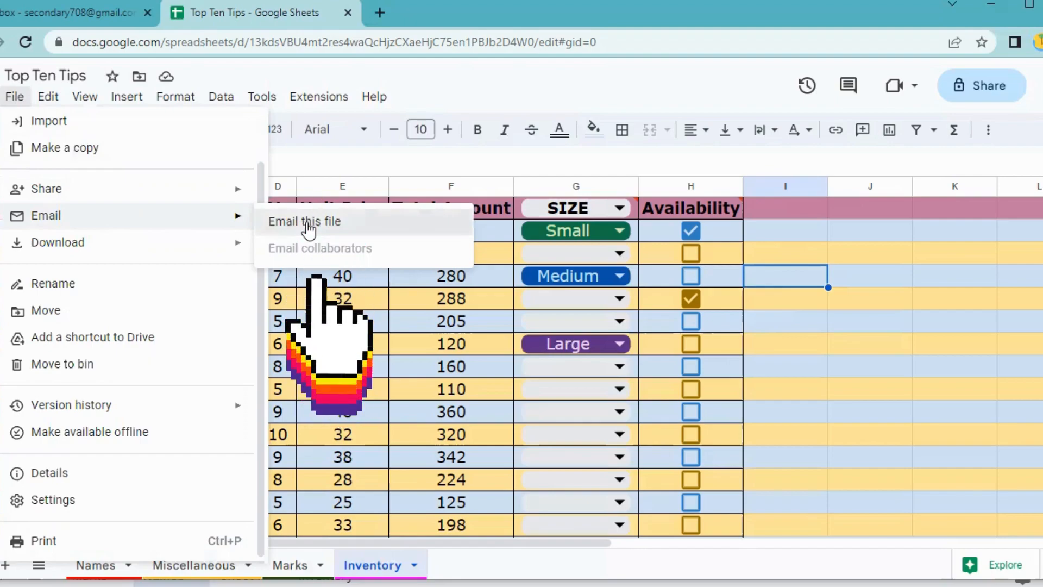
{"action": "left_click", "coordinate": [302, 222]}
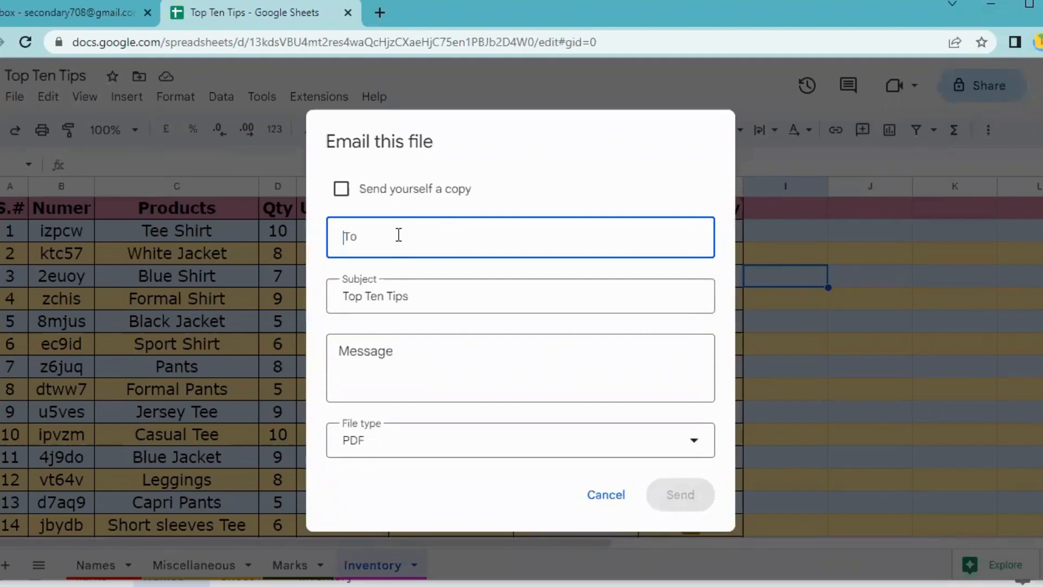
Paste the recipient's address, add the message 'Hi! Please check it out.', keep PDF as the attachment, and send.
{"action": "key", "text": "ctrl+v"}
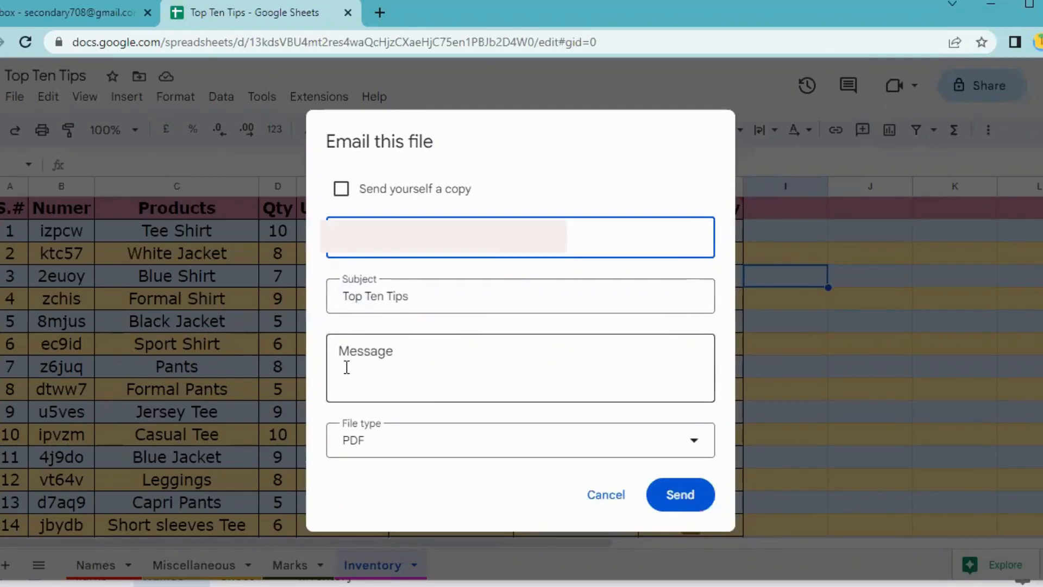
{"action": "left_click", "coordinate": [392, 362]}
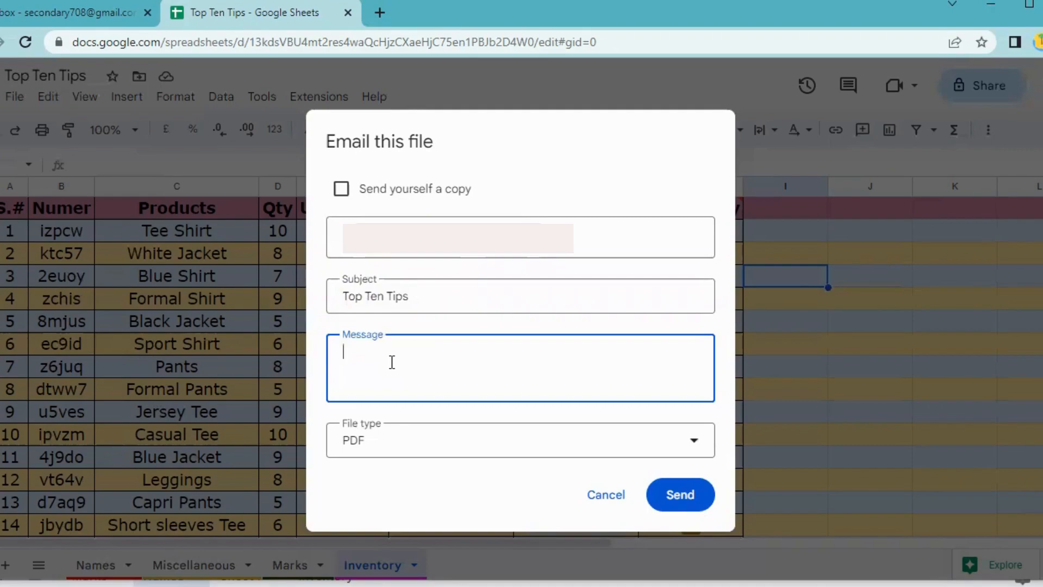
{"action": "type", "text": "Hi! Please check it out."}
{"action": "left_click", "coordinate": [433, 450]}
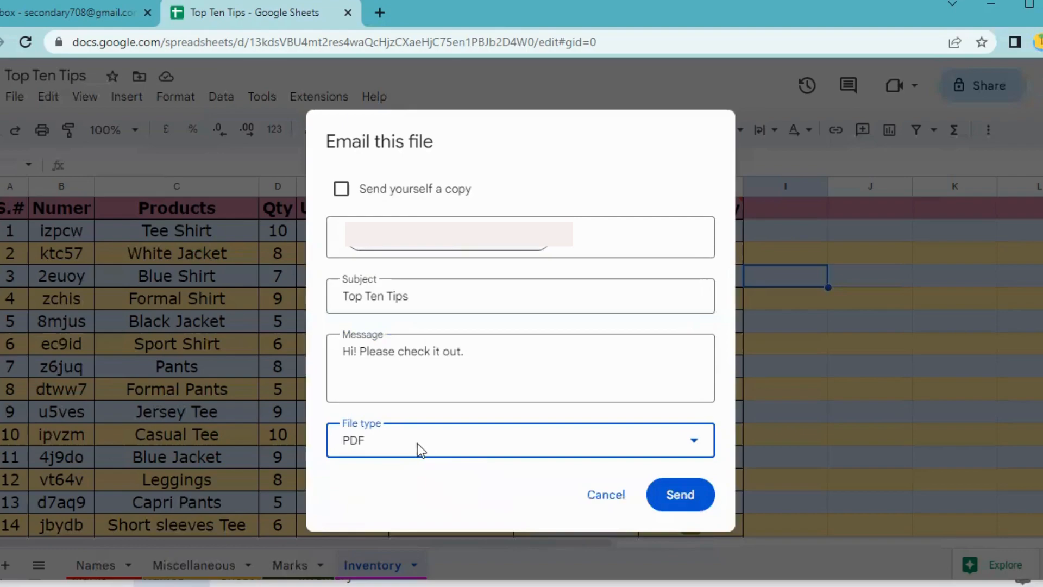
{"action": "left_click", "coordinate": [377, 441]}
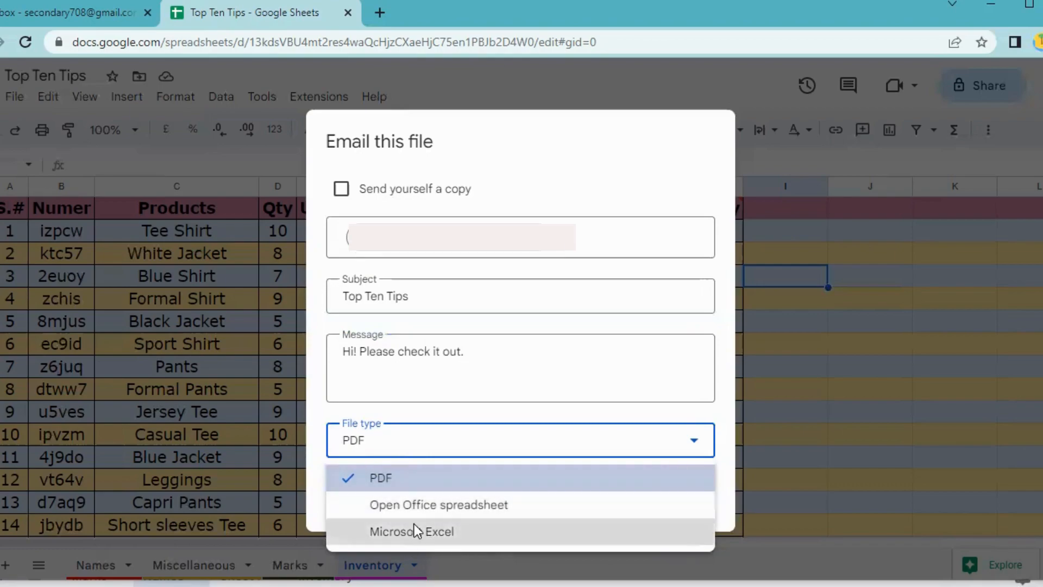
{"action": "left_click", "coordinate": [434, 480]}
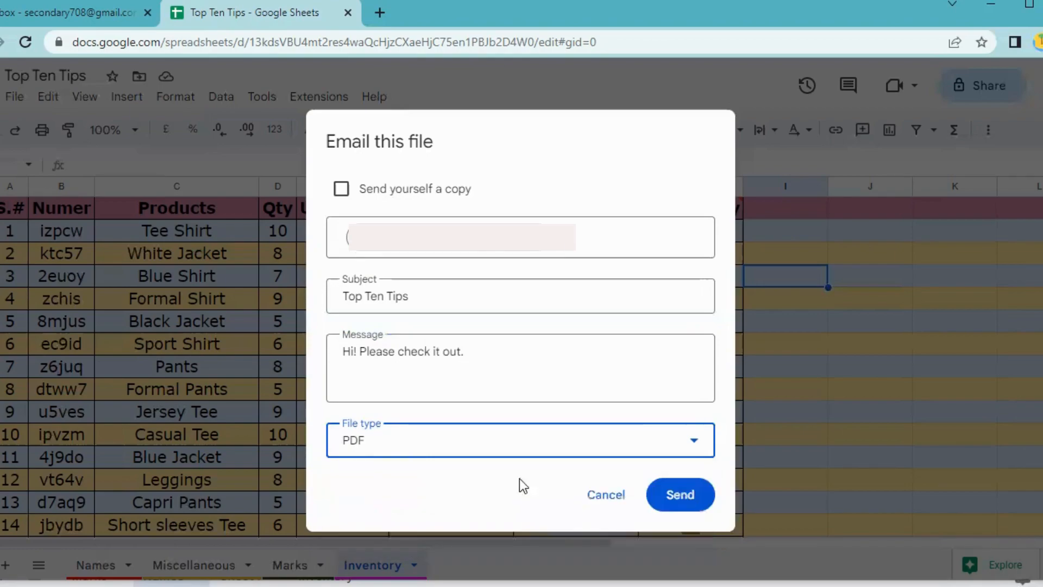
{"action": "left_click", "coordinate": [680, 495]}
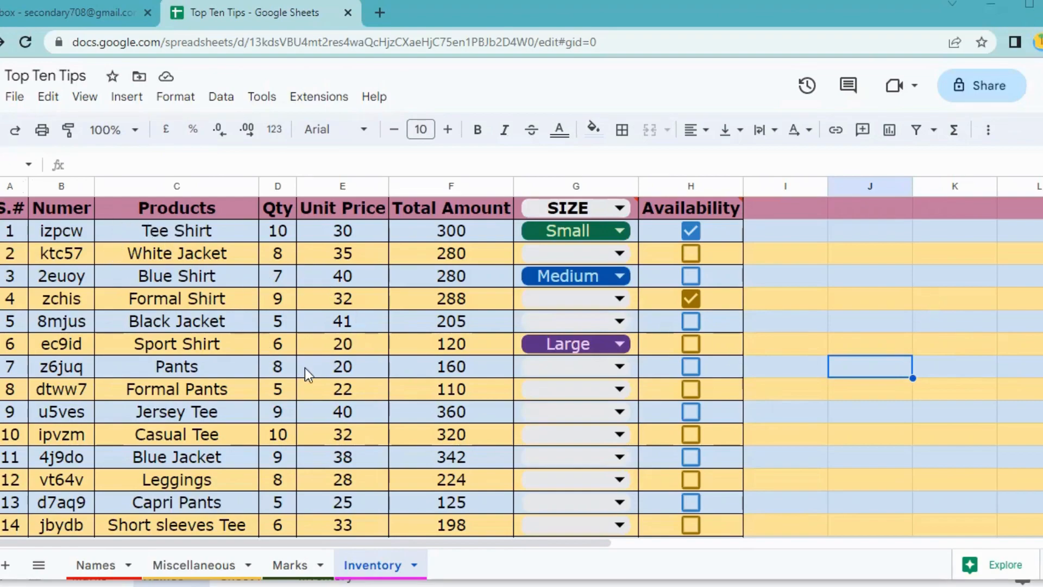
Freeze the top header row using View > Freeze > 1 row.
{"action": "left_click", "coordinate": [0, 208]}
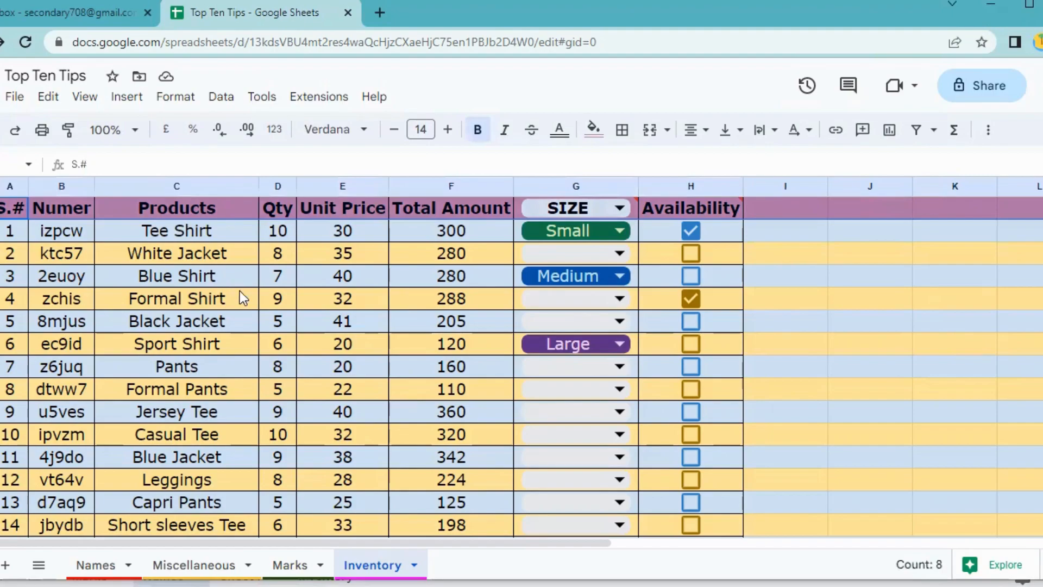
{"action": "scroll", "coordinate": [243, 298], "scroll_direction": "down", "scroll_amount": 5}
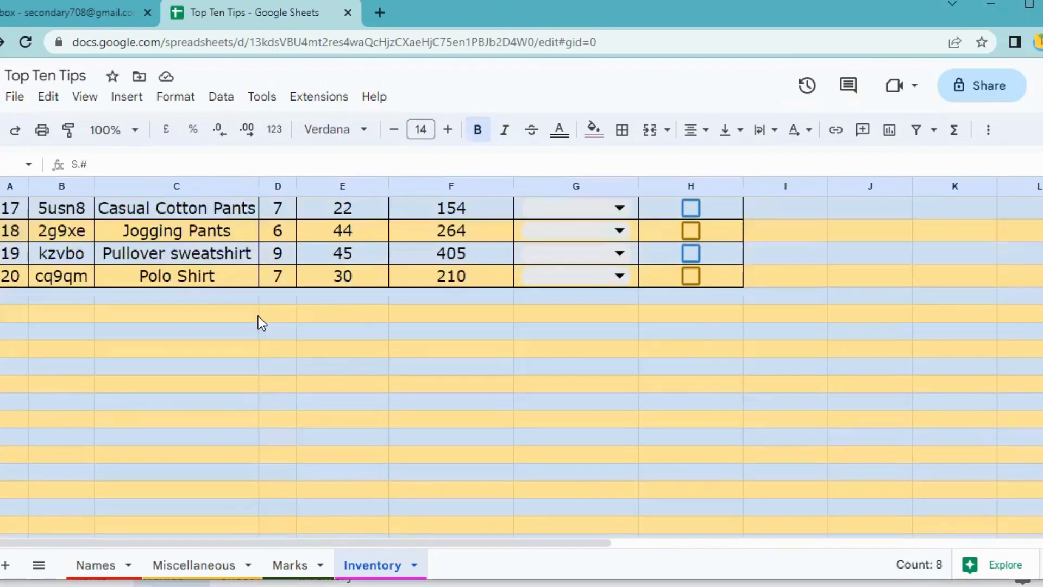
{"action": "scroll", "coordinate": [261, 320], "scroll_direction": "up", "scroll_amount": 5}
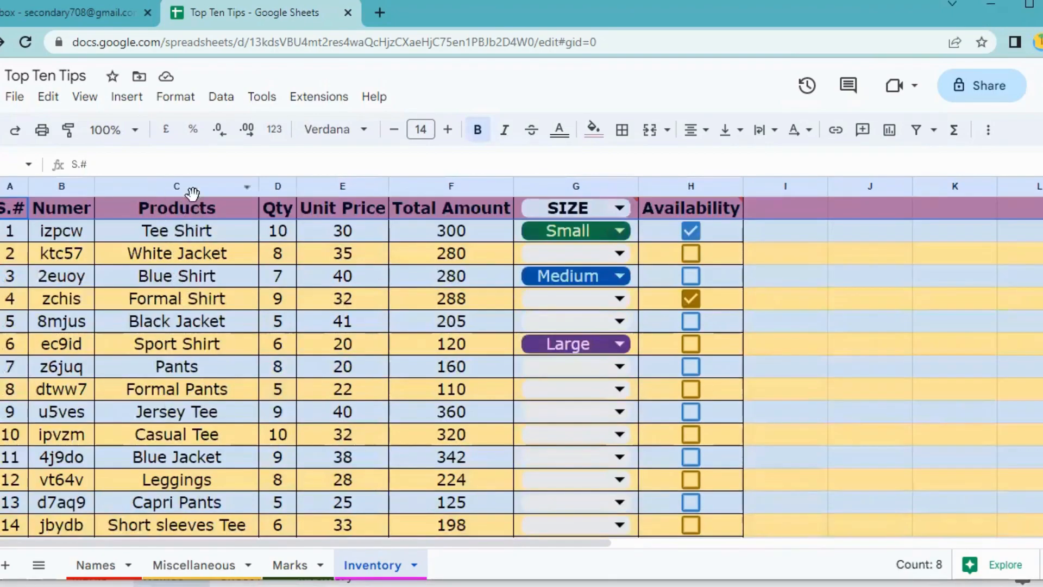
{"action": "left_click", "coordinate": [785, 321]}
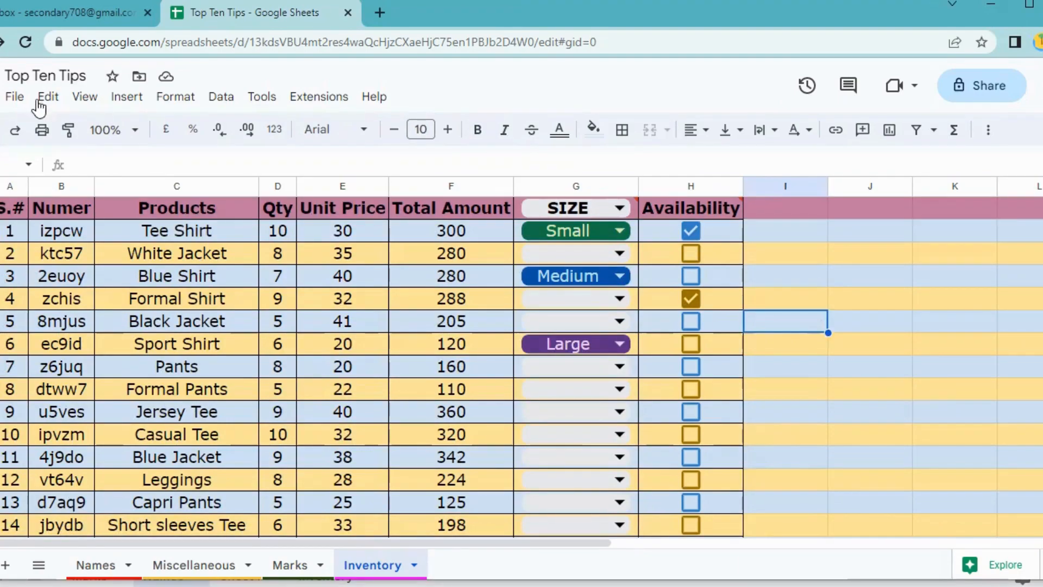
{"action": "left_click", "coordinate": [89, 98]}
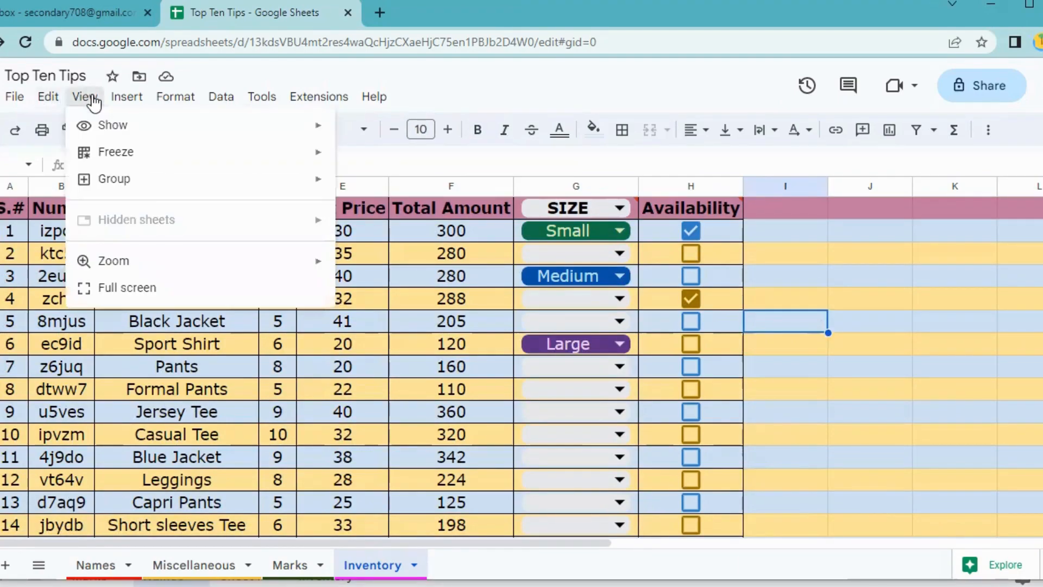
{"action": "mouse_move", "coordinate": [101, 159]}
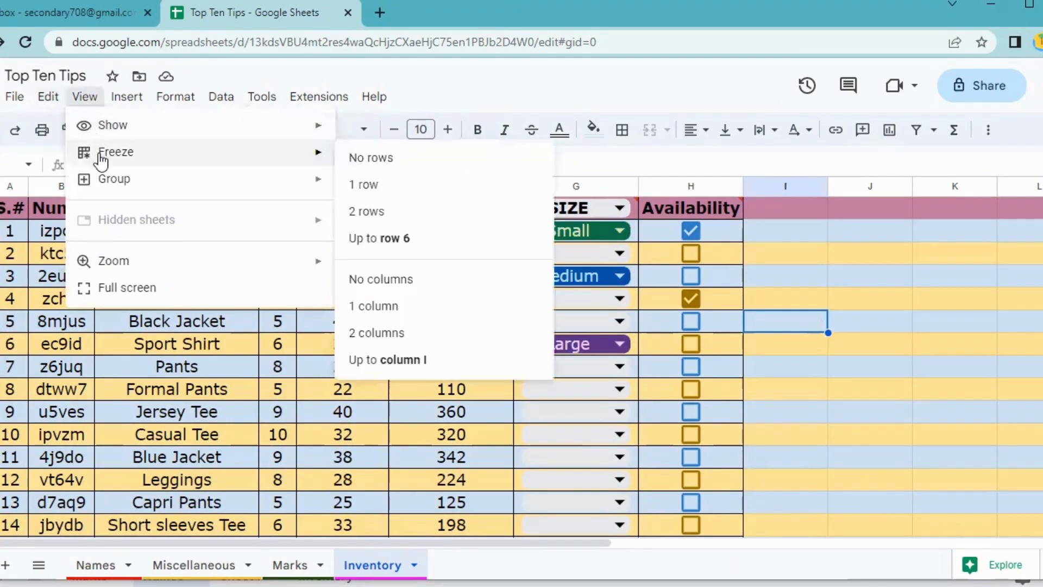
{"action": "left_click", "coordinate": [379, 185]}
Scroll to confirm the header row stays fixed, then select the Products column C.
{"action": "left_click", "coordinate": [0, 208]}
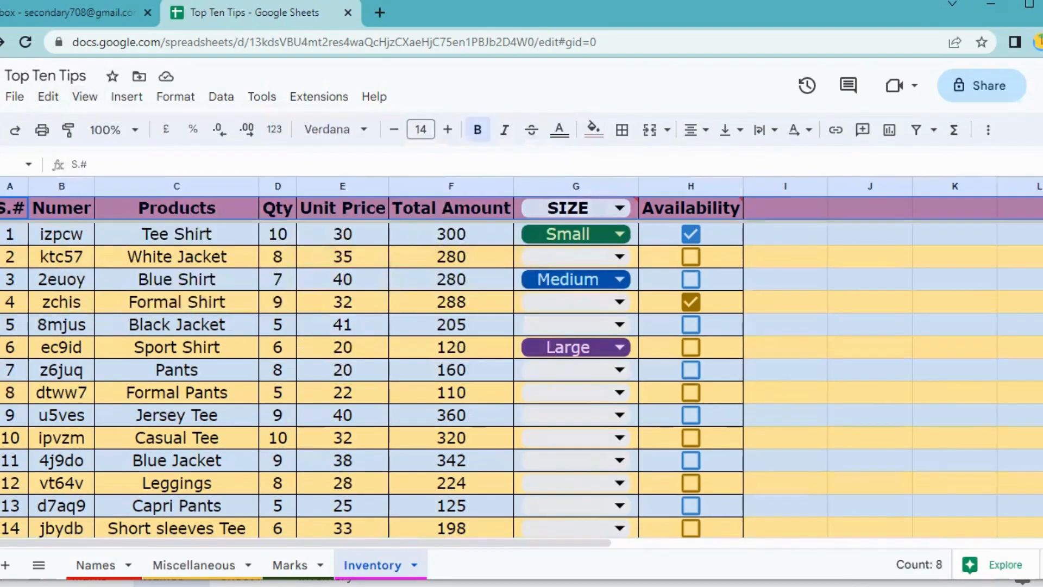
{"action": "scroll", "coordinate": [334, 378], "scroll_direction": "down", "scroll_amount": 6}
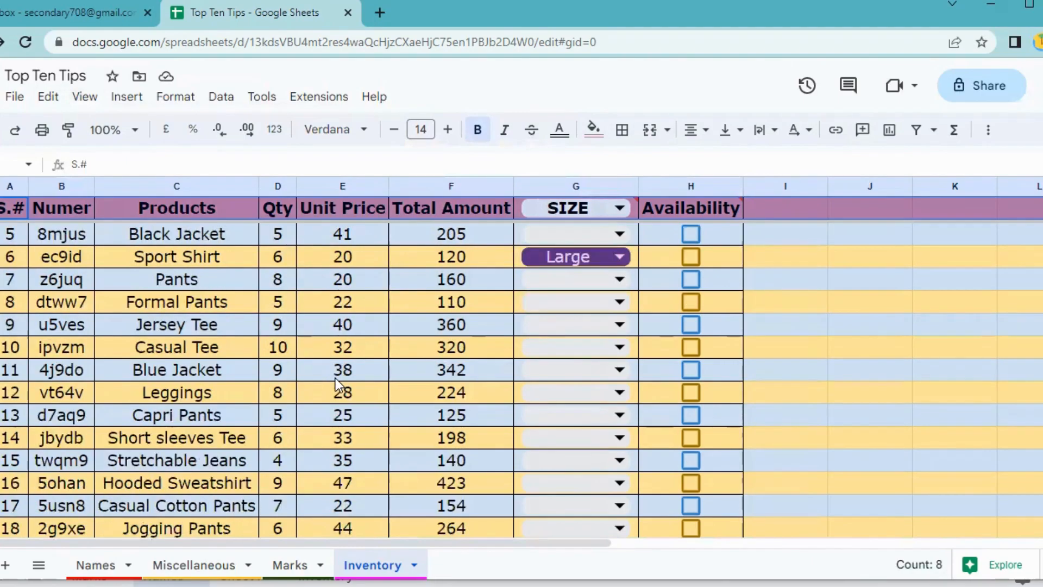
{"action": "scroll", "coordinate": [334, 378], "scroll_direction": "down", "scroll_amount": 2}
{"action": "scroll", "coordinate": [336, 381], "scroll_direction": "up", "scroll_amount": 8}
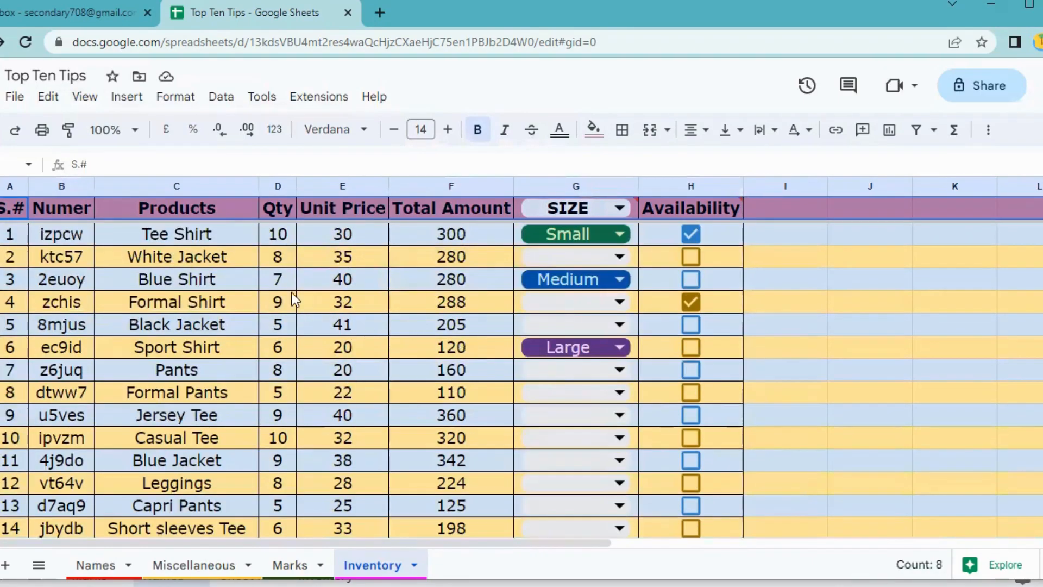
{"action": "left_click", "coordinate": [158, 188]}
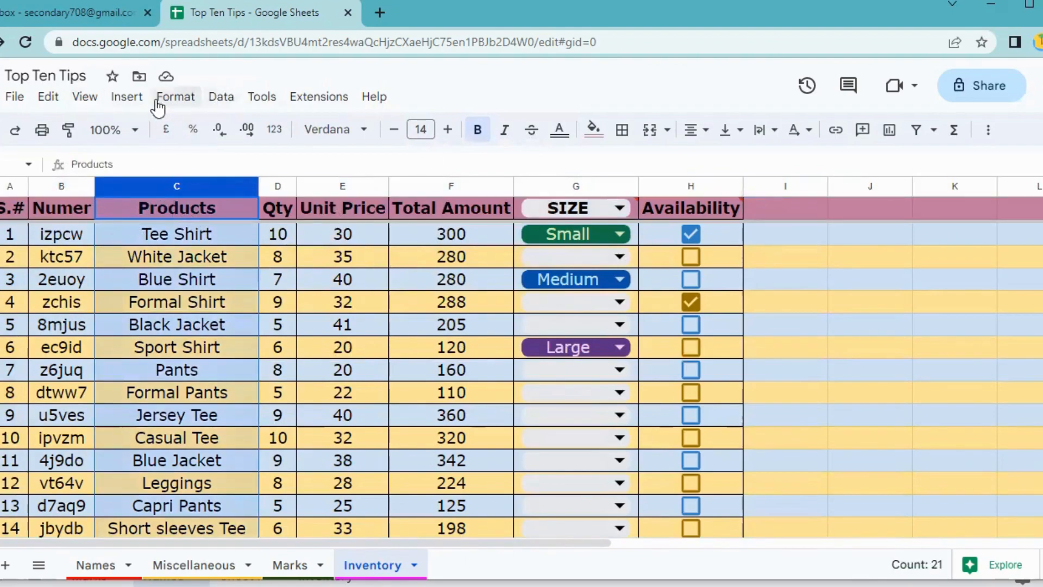
Freeze columns S.#, Numer and Products with View > Freeze > Up to column C.
{"action": "left_click", "coordinate": [82, 101]}
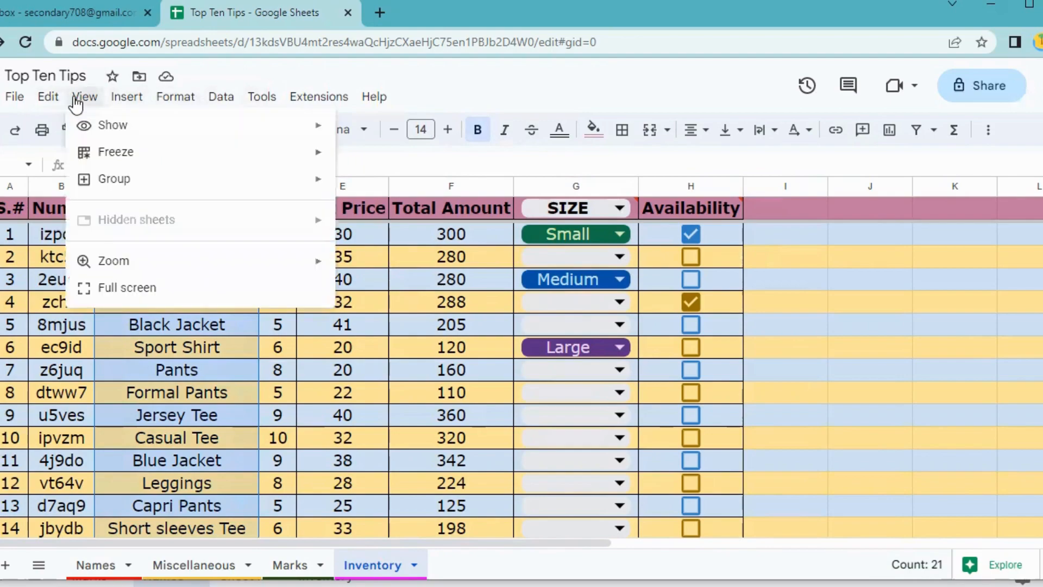
{"action": "mouse_move", "coordinate": [99, 159]}
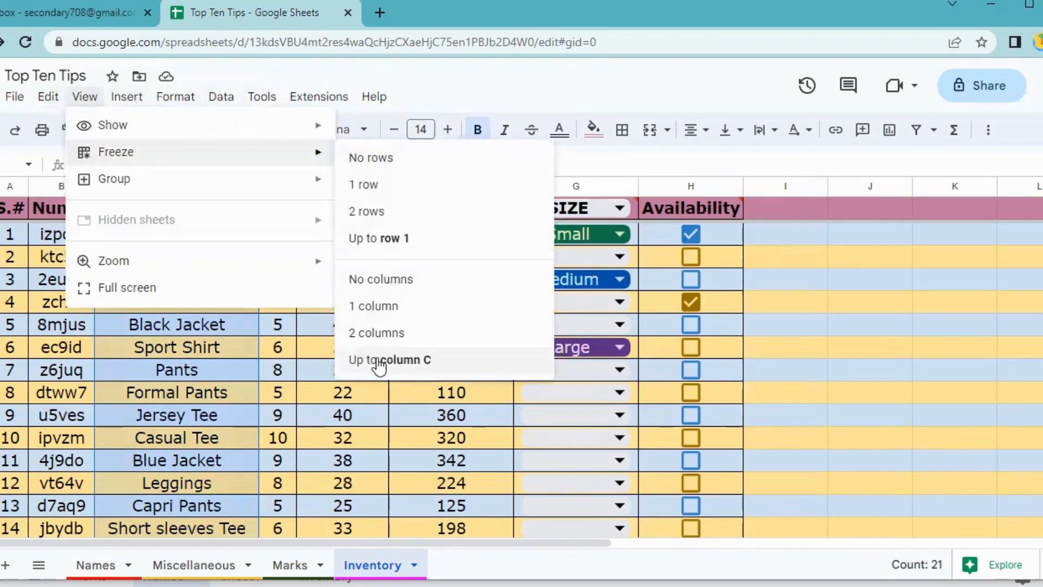
{"action": "left_click", "coordinate": [379, 357]}
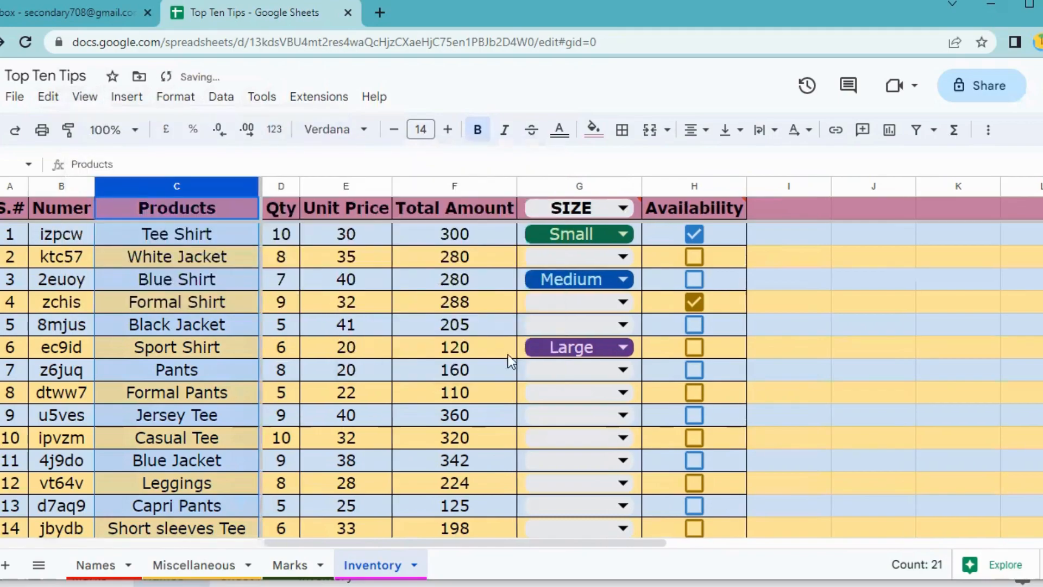
{"action": "left_click_drag", "start_coordinate": [562, 544], "coordinate": [836, 540]}
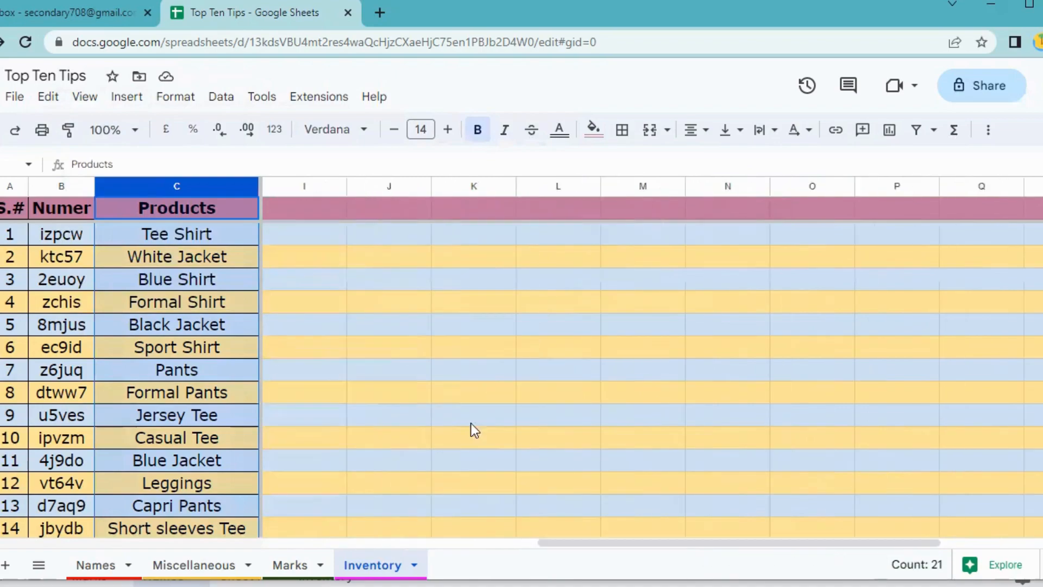
{"action": "left_click", "coordinate": [402, 370]}
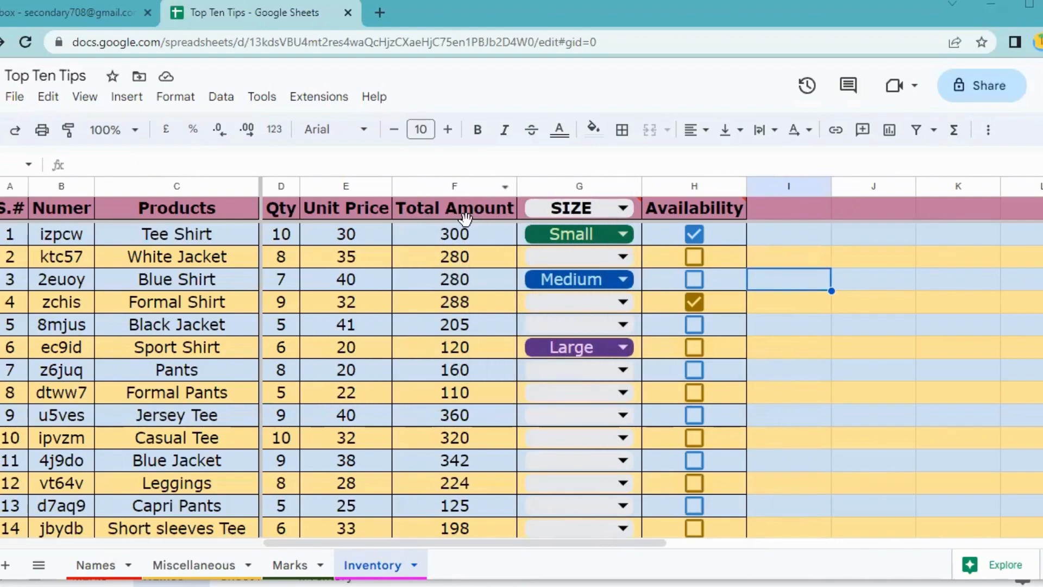
Select the Total Amount column F and choose Data > Column stats.
{"action": "scroll", "coordinate": [475, 277], "scroll_direction": "down", "scroll_amount": 5}
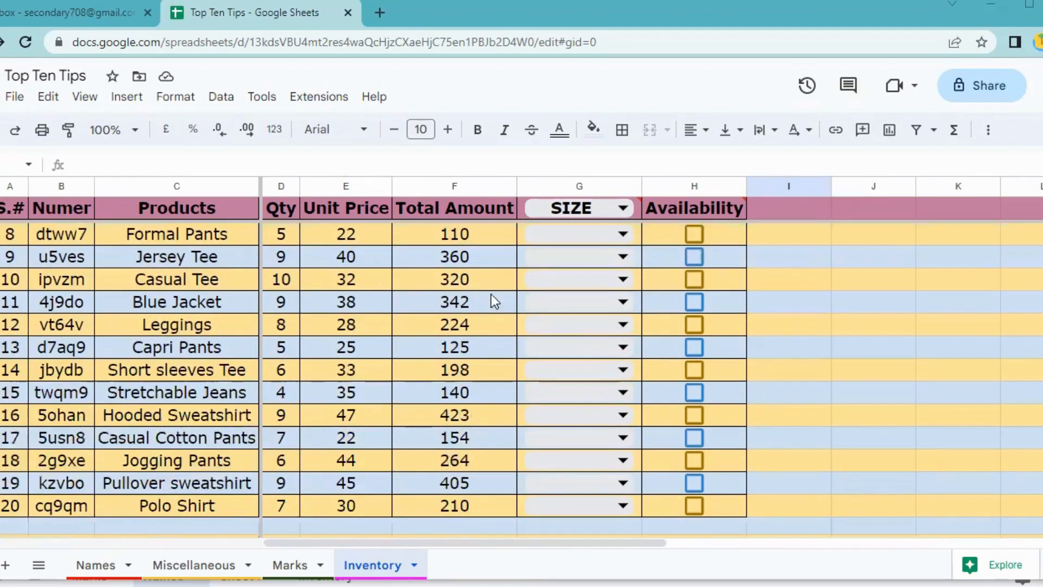
{"action": "scroll", "coordinate": [481, 274], "scroll_direction": "up", "scroll_amount": 5}
{"action": "left_click", "coordinate": [455, 187]}
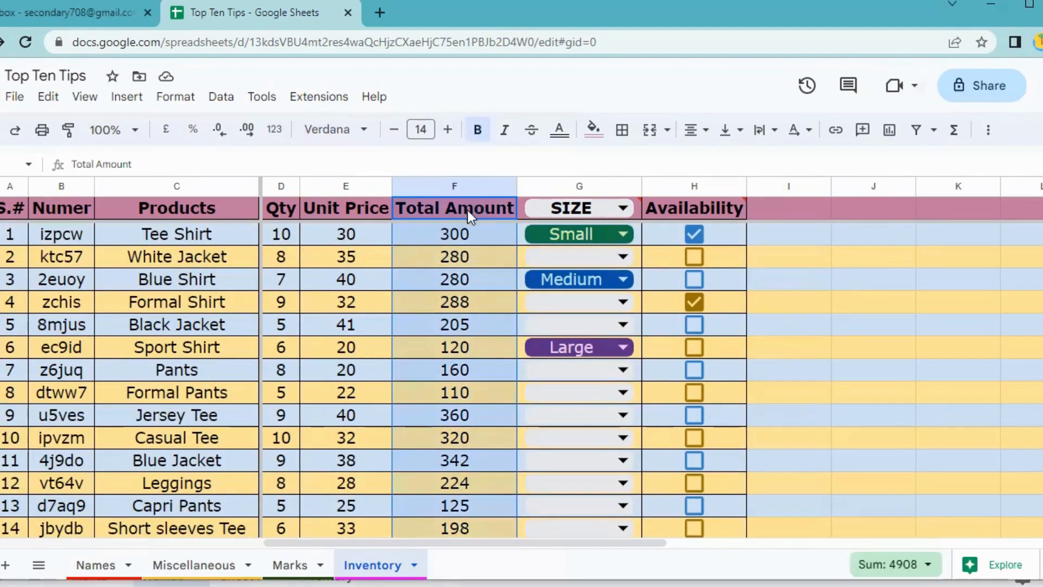
{"action": "scroll", "coordinate": [467, 258], "scroll_direction": "down", "scroll_amount": 5}
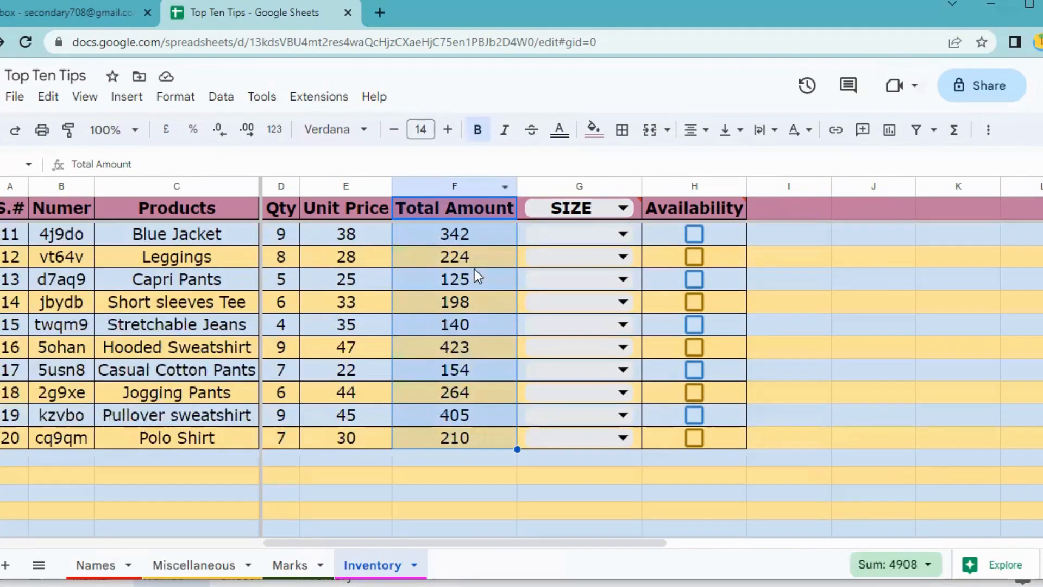
{"action": "scroll", "coordinate": [497, 326], "scroll_direction": "up", "scroll_amount": 5}
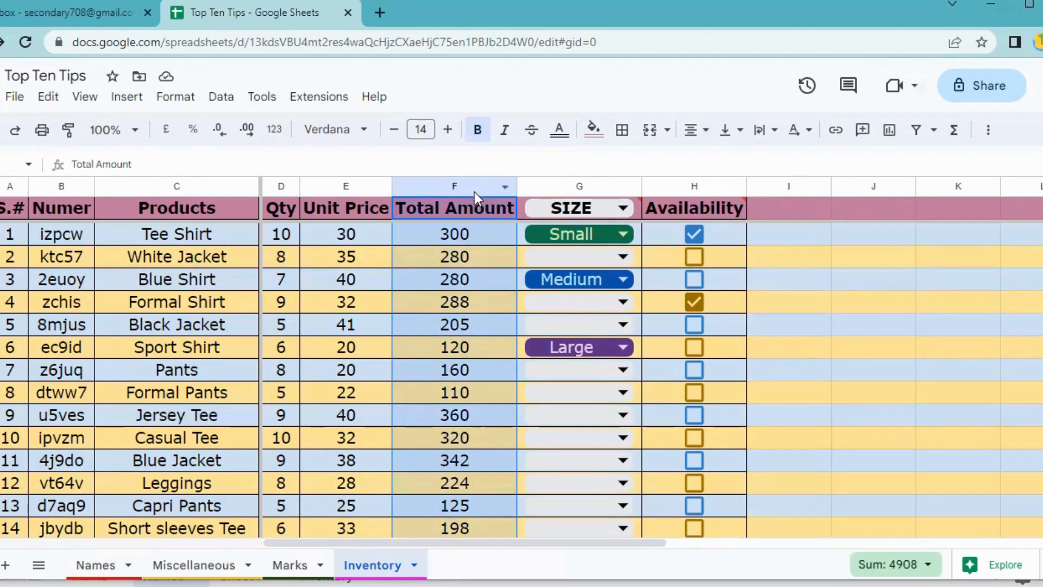
{"action": "scroll", "coordinate": [470, 255], "scroll_direction": "down", "scroll_amount": 5}
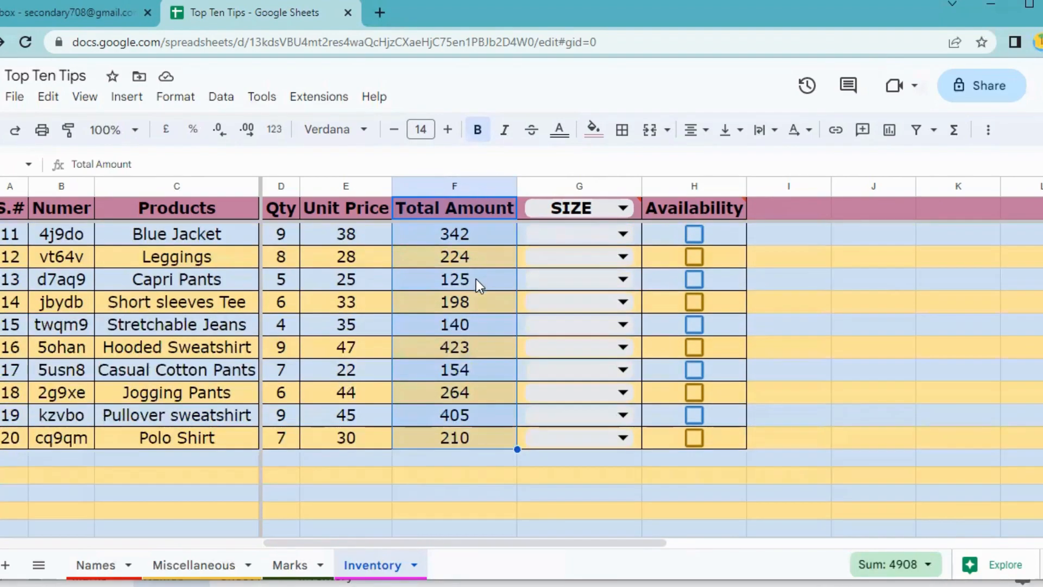
{"action": "scroll", "coordinate": [476, 276], "scroll_direction": "up", "scroll_amount": 5}
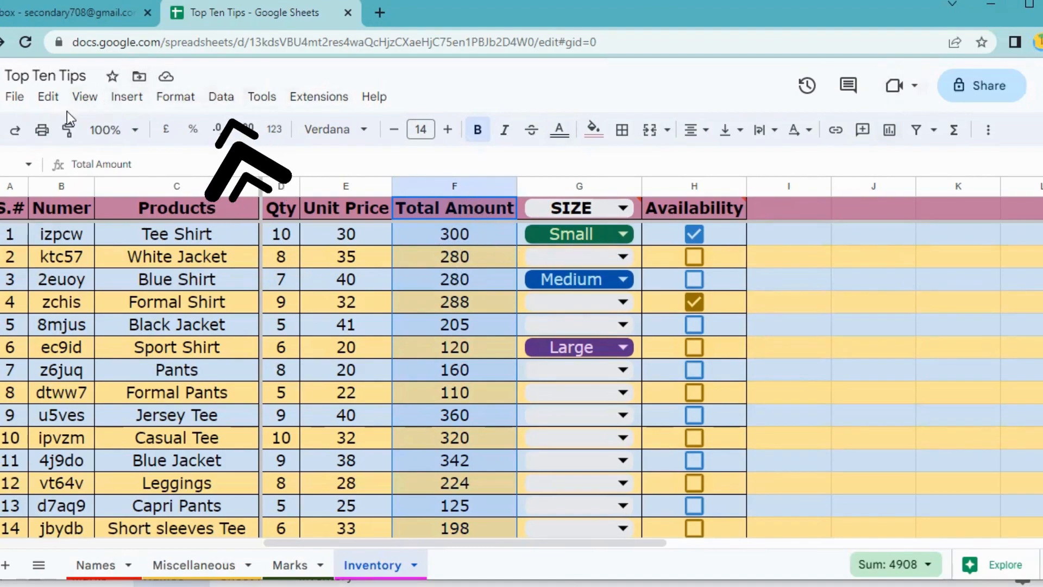
{"action": "left_click", "coordinate": [221, 98]}
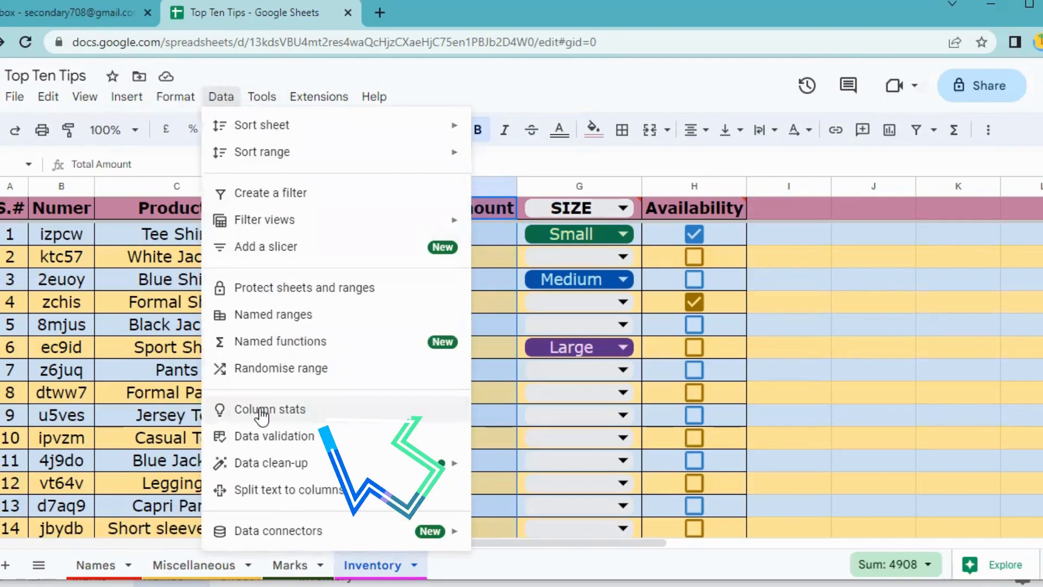
{"action": "left_click", "coordinate": [283, 416]}
Scroll through the Total Amount column stats, then reselect the whole column F.
{"action": "scroll", "coordinate": [955, 359], "scroll_direction": "down", "scroll_amount": 5}
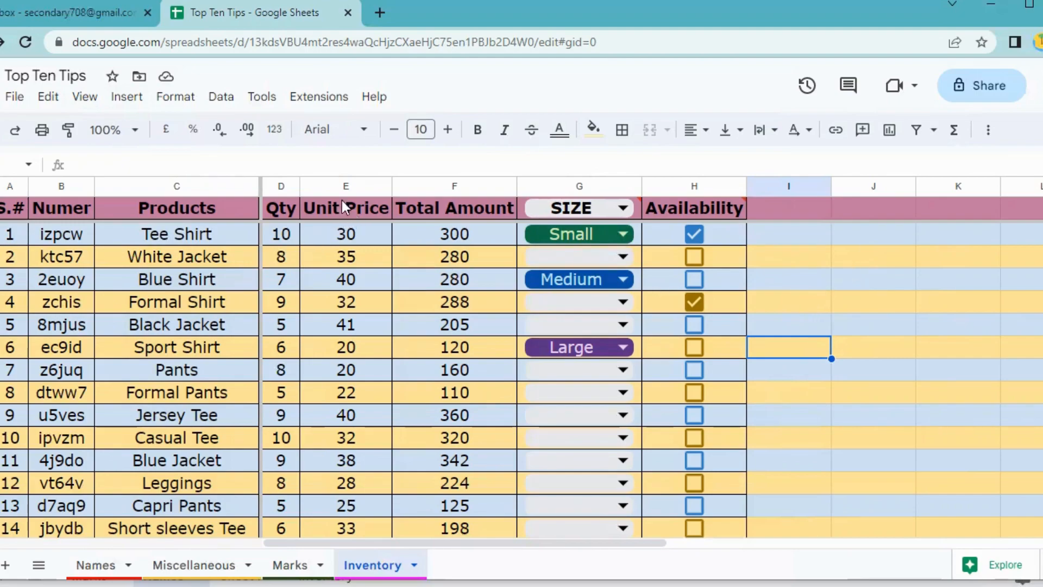
{"action": "left_click", "coordinate": [455, 184]}
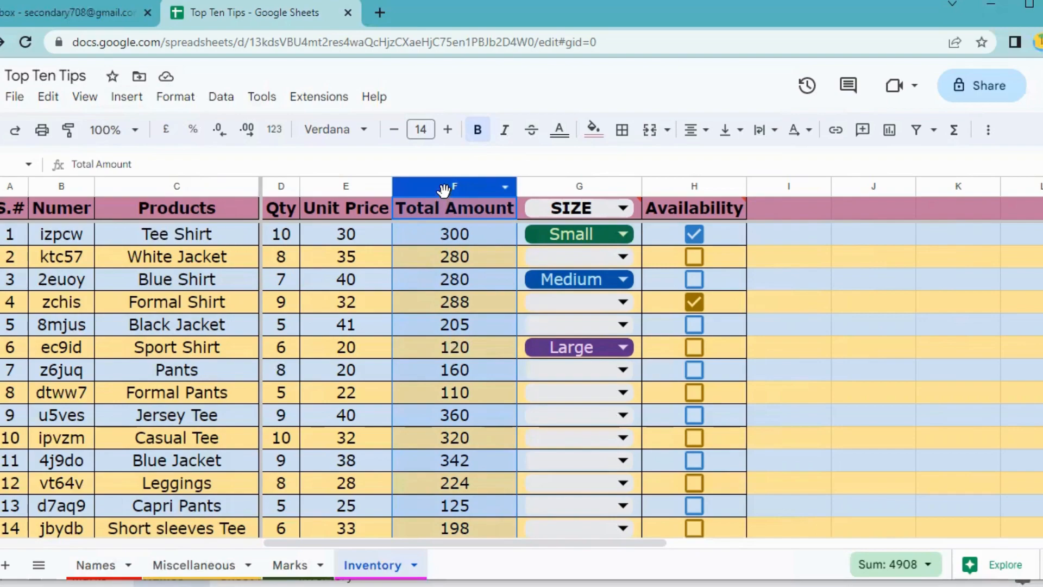
Add a protected range for column F described 'Password Protected' and proceed to its permissions.
{"action": "left_click", "coordinate": [255, 96]}
{"action": "mouse_move", "coordinate": [220, 98]}
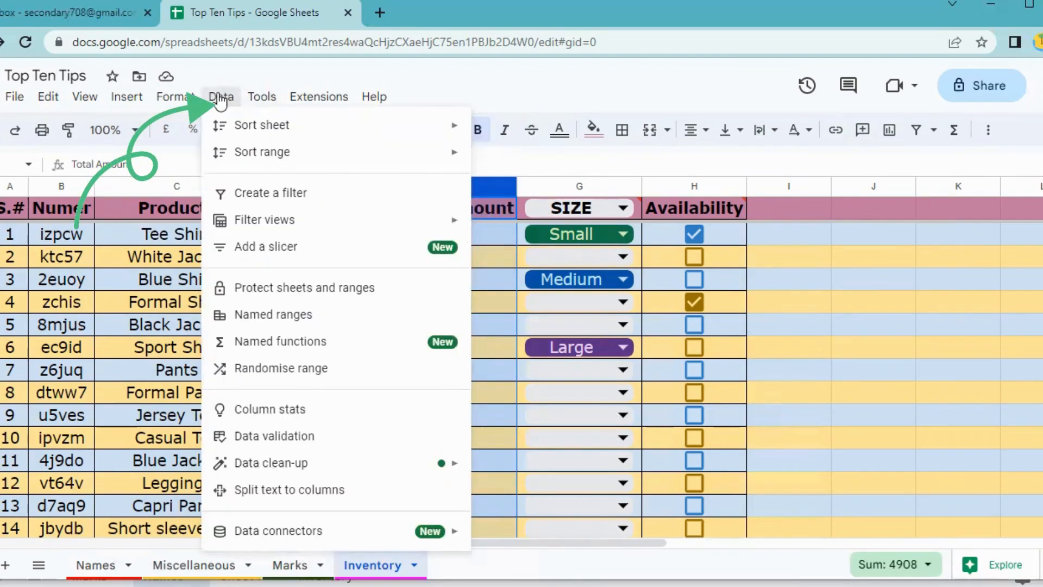
{"action": "left_click", "coordinate": [259, 290]}
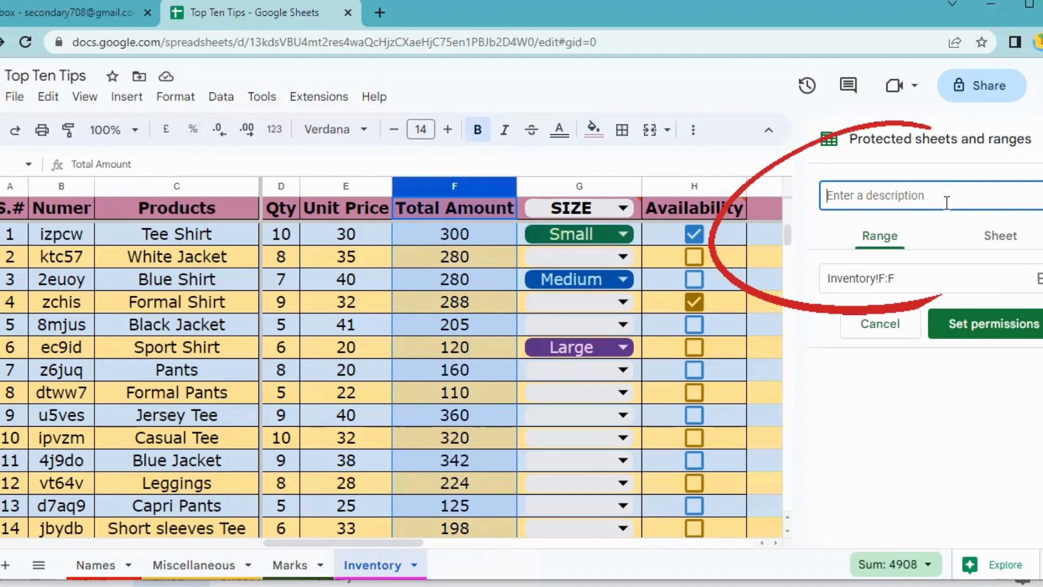
{"action": "type", "text": "Password "}
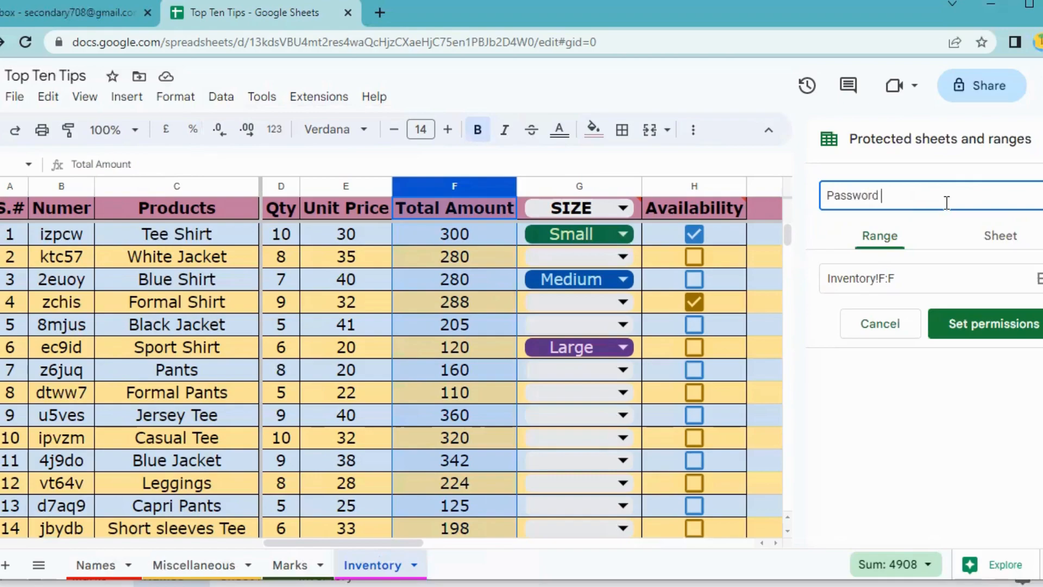
{"action": "type", "text": "Protected"}
{"action": "left_click", "coordinate": [999, 326]}
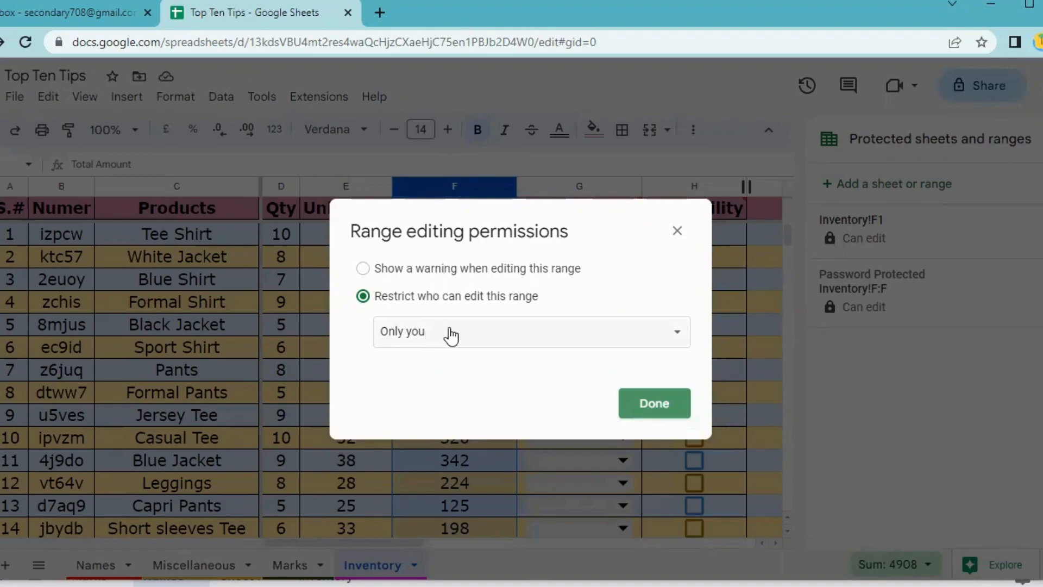
Limit editing of the protected Total Amount range to only you and confirm with Done.
{"action": "left_click", "coordinate": [450, 335]}
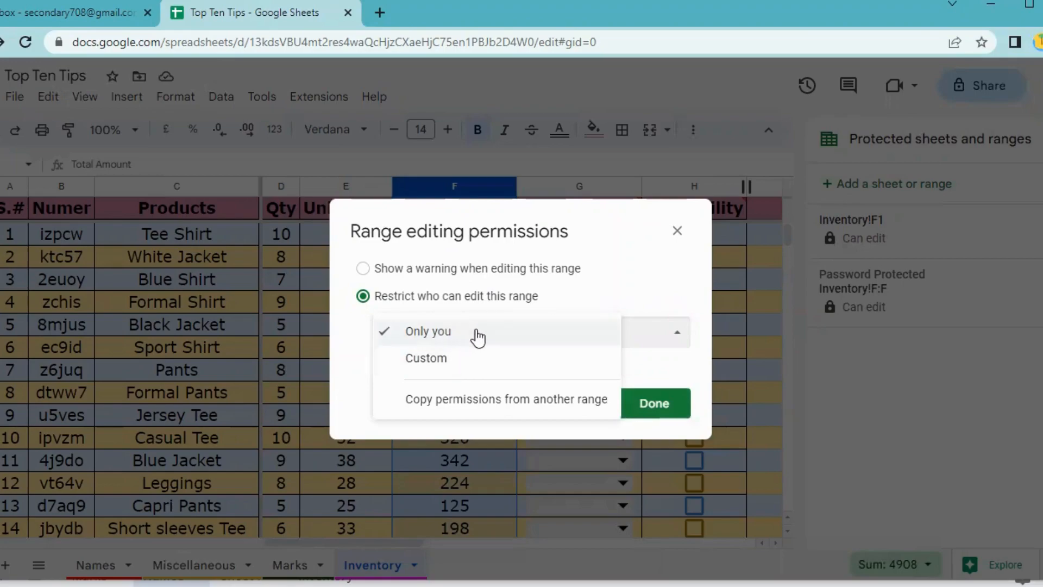
{"action": "left_click", "coordinate": [464, 338]}
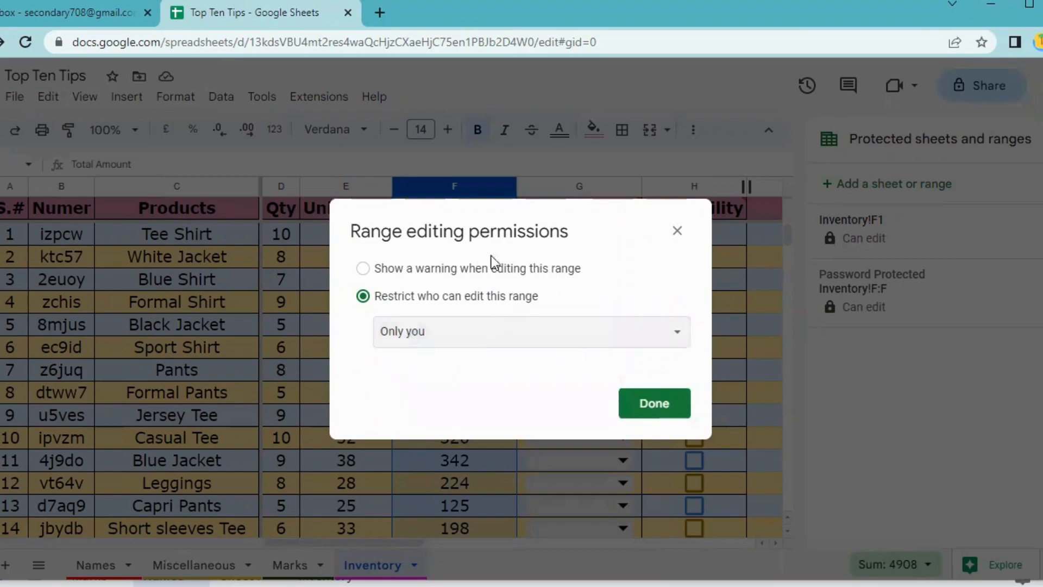
{"action": "left_click", "coordinate": [658, 406]}
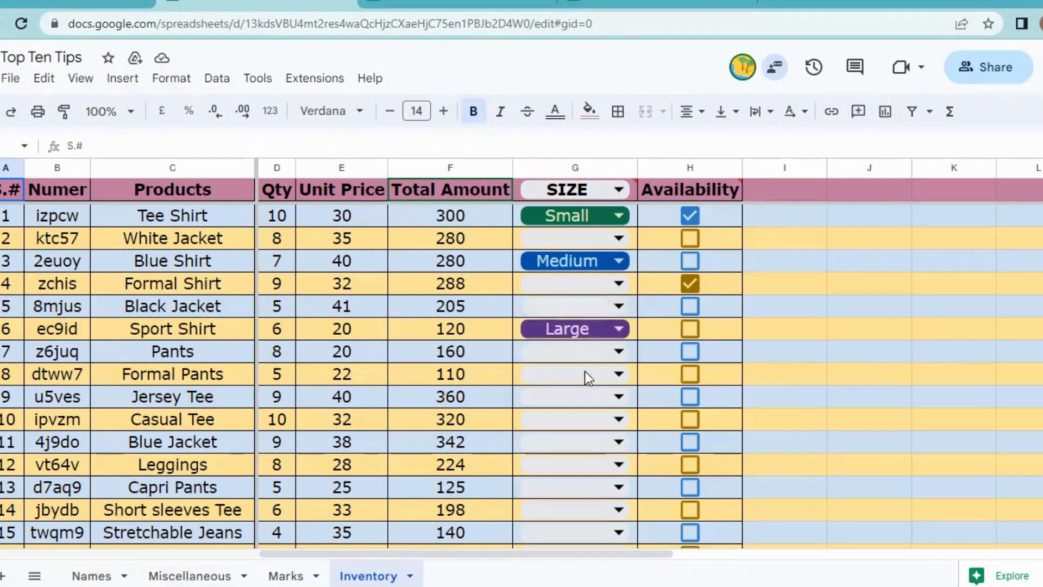
Try editing the protected Tee Shirt total in F2 and dismiss the warning.
{"action": "left_click", "coordinate": [451, 220]}
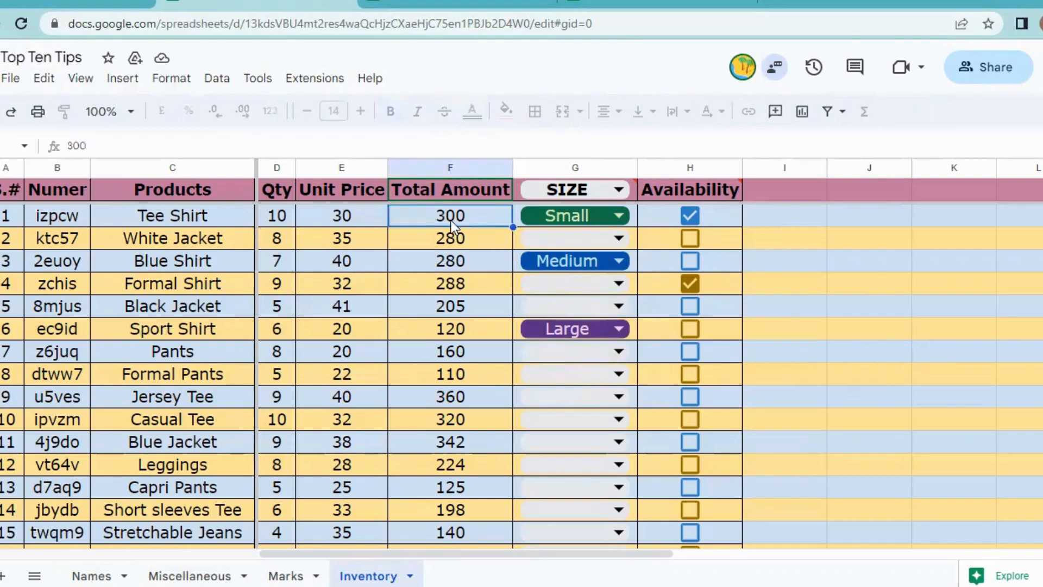
{"action": "double_click", "coordinate": [450, 221]}
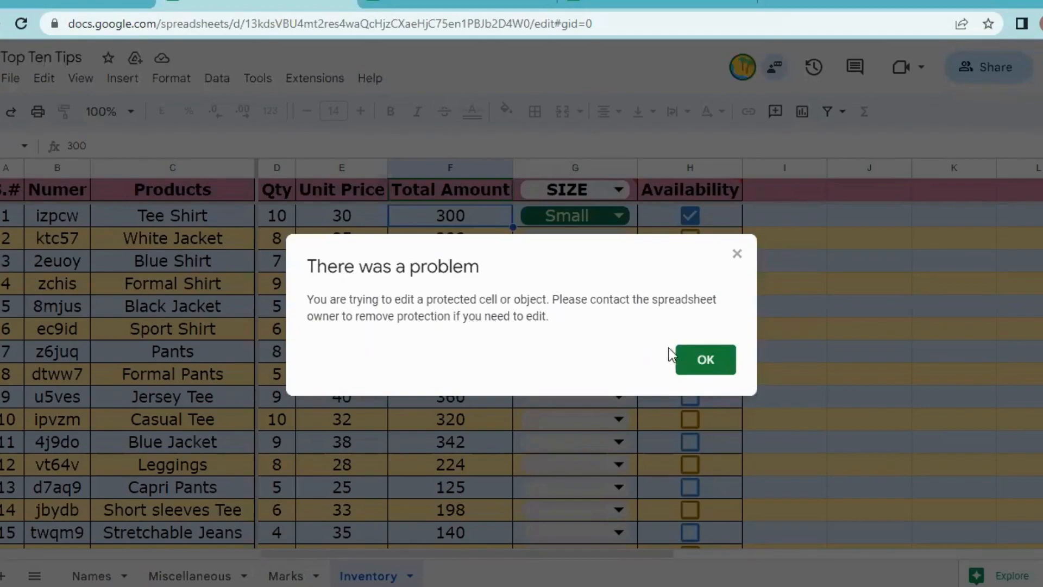
{"action": "left_click", "coordinate": [702, 359]}
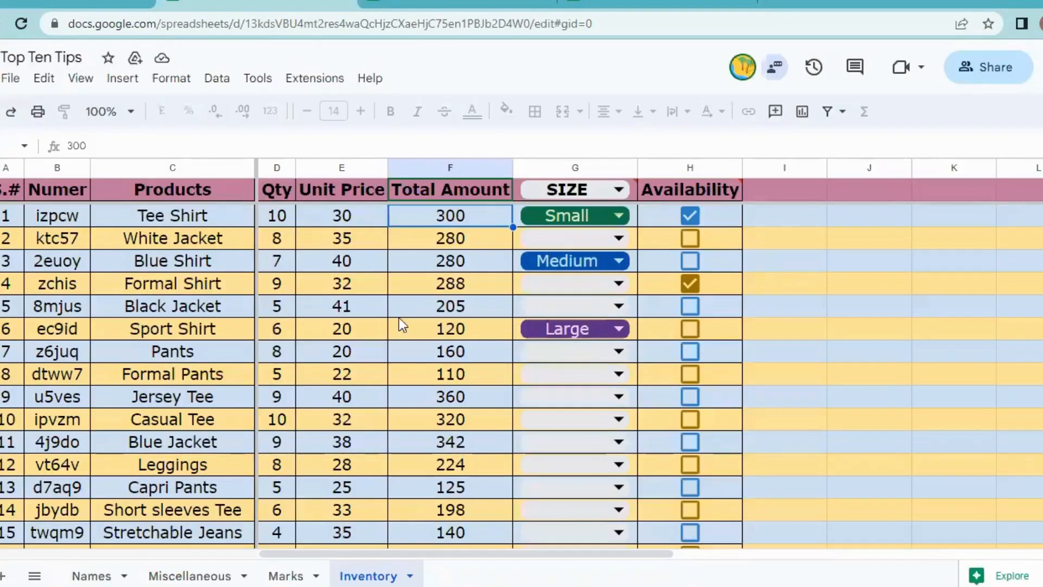
Change Tee Shirt's Qty to 11 and Unit Price to 25.
{"action": "key", "text": "Left"}
{"action": "key", "text": "Left"}
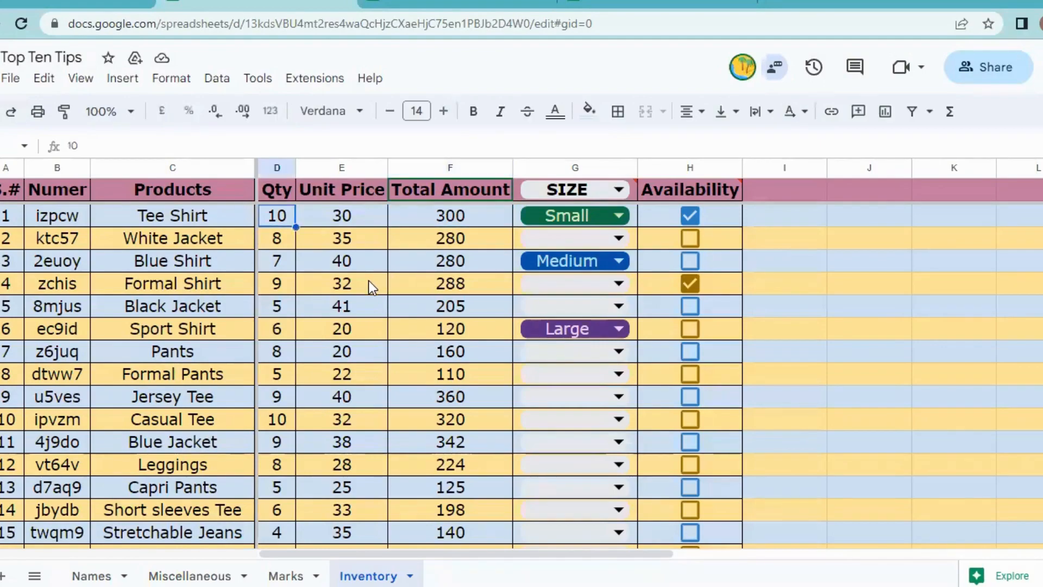
{"action": "type", "text": "11"}
{"action": "key", "text": "Tab"}
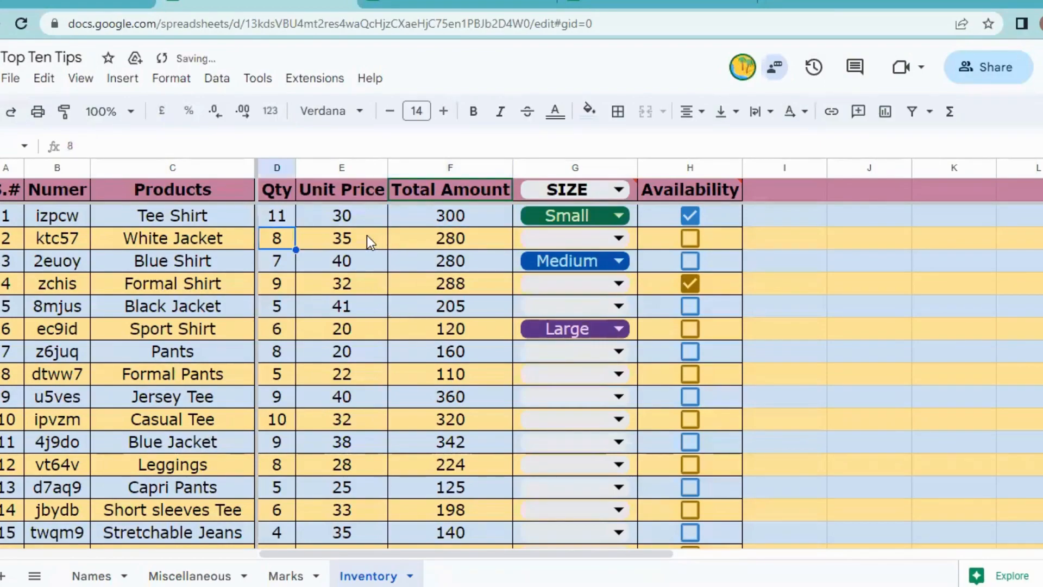
{"action": "type", "text": "25"}
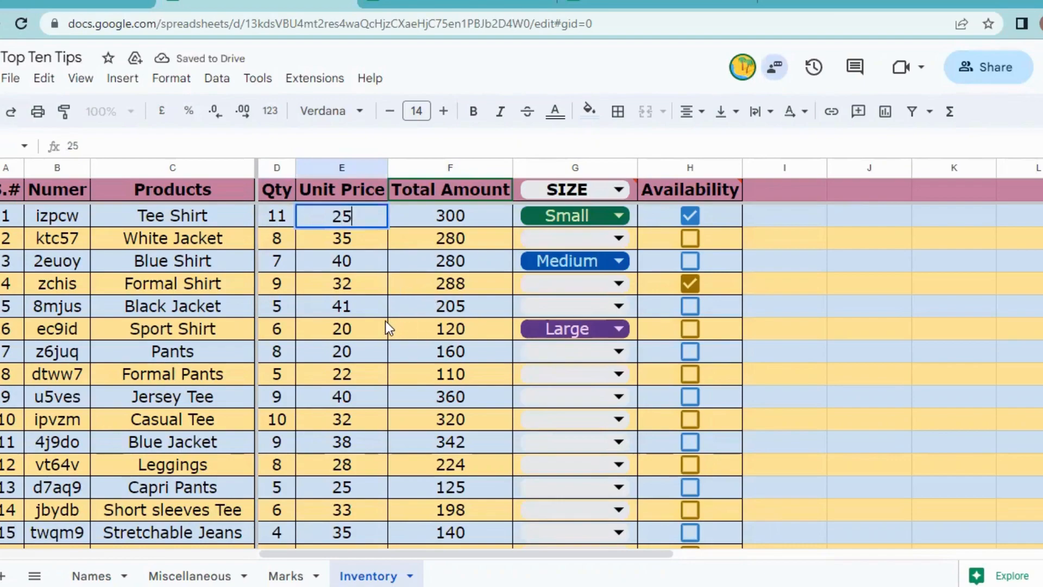
{"action": "left_click", "coordinate": [459, 215]}
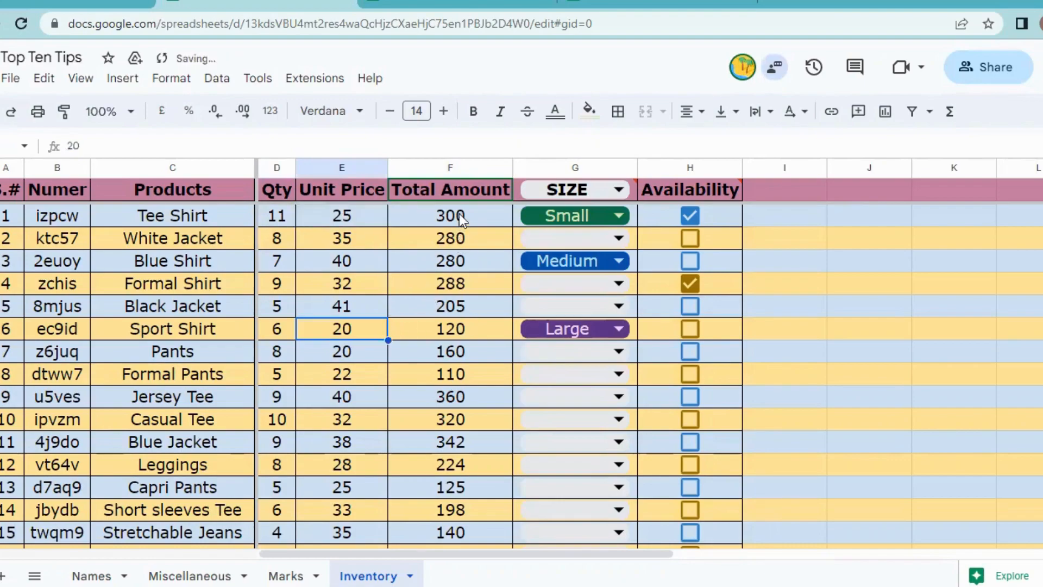
Attempt to delete the protected Jersey Tee total in F10.
{"action": "left_click", "coordinate": [451, 328]}
{"action": "left_click", "coordinate": [452, 399]}
{"action": "key", "text": "Delete"}
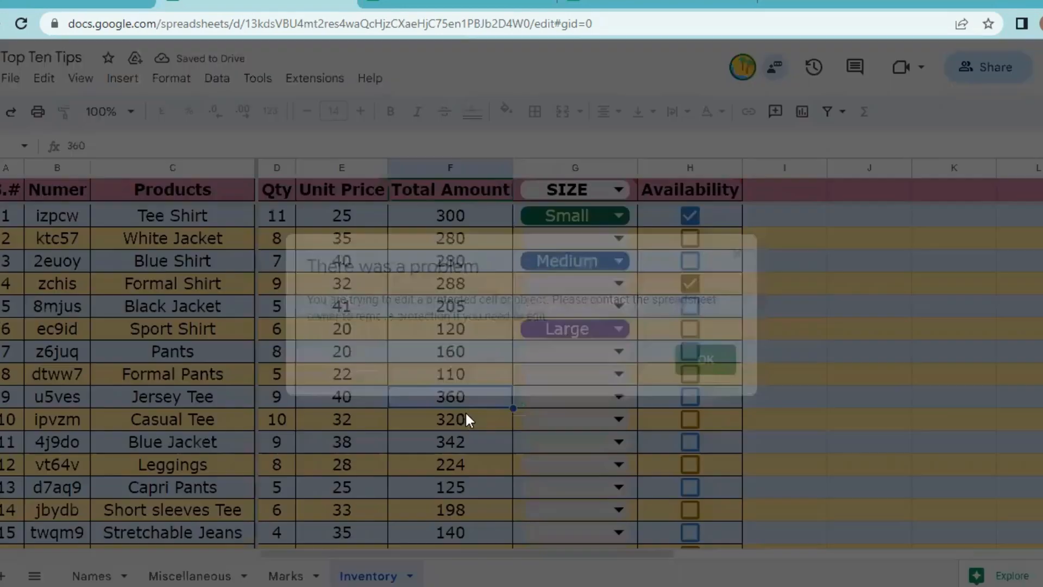
Dismiss the protected-cell warning, select empty cell I7, and scroll down to the Polo Shirt row.
{"action": "left_click", "coordinate": [706, 360]}
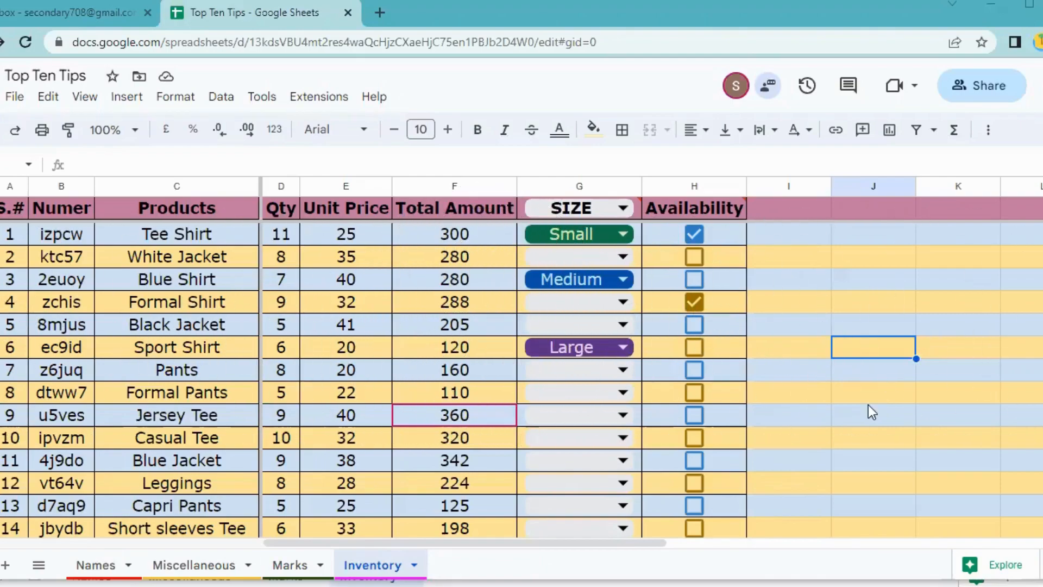
{"action": "left_click", "coordinate": [809, 370]}
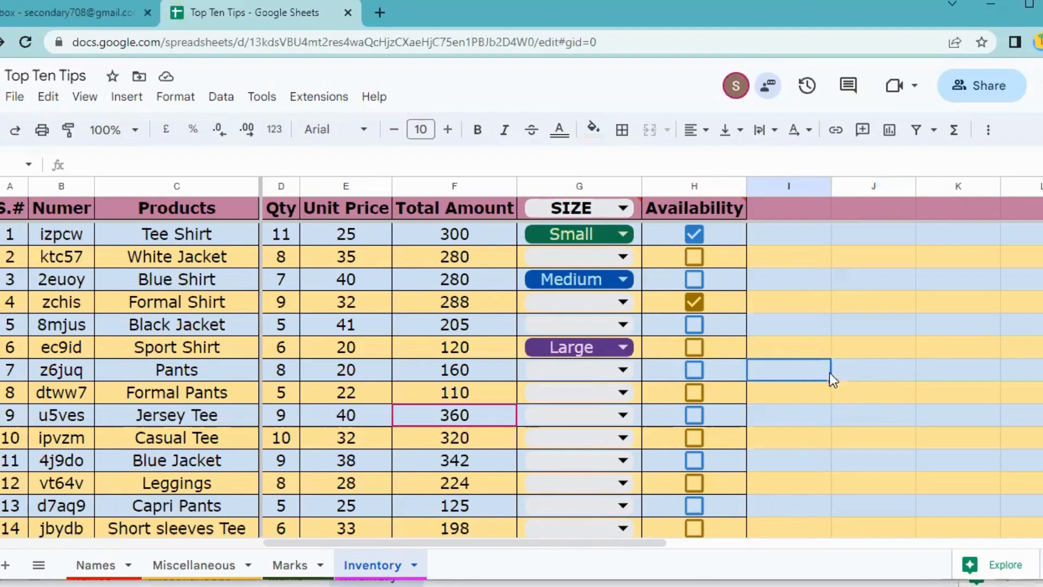
{"action": "scroll", "coordinate": [759, 367], "scroll_direction": "down", "scroll_amount": 2}
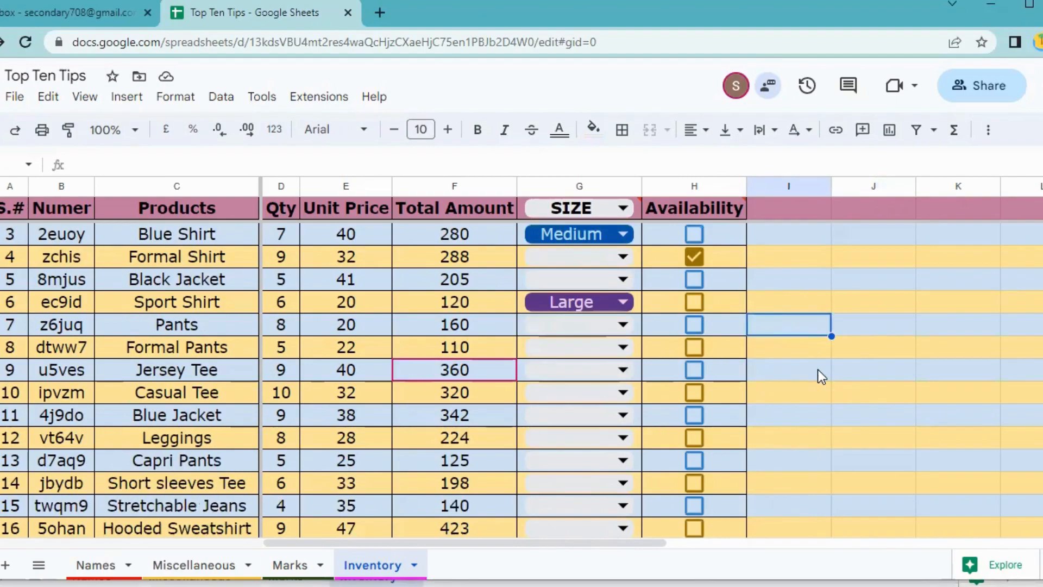
{"action": "scroll", "coordinate": [817, 370], "scroll_direction": "down", "scroll_amount": 2}
Commit the SUM total formula in J15 and check it shows 4908.
{"action": "scroll", "coordinate": [819, 371], "scroll_direction": "down", "scroll_amount": 3}
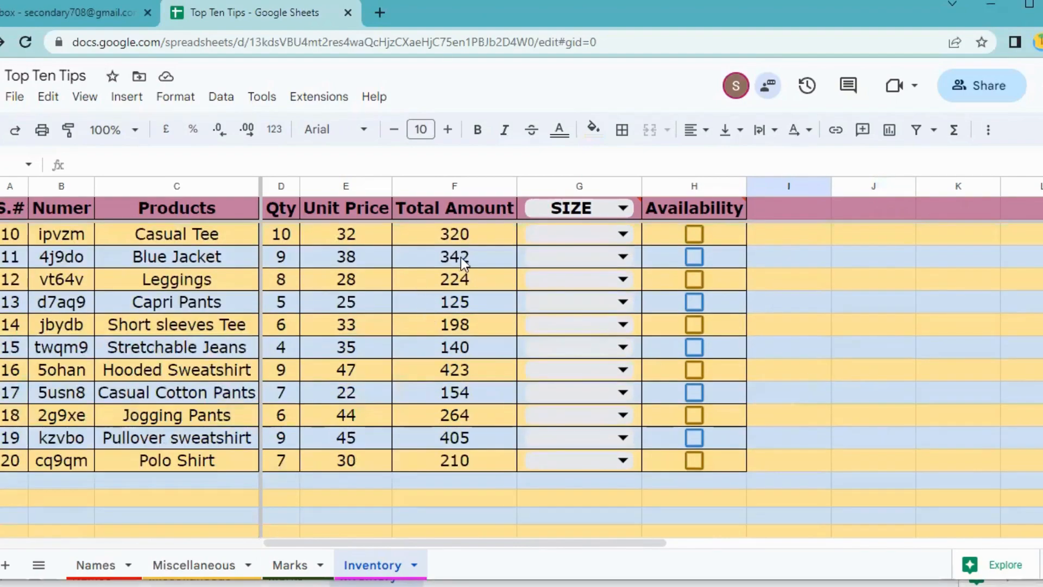
{"action": "left_click", "coordinate": [840, 350]}
{"action": "scroll", "coordinate": [481, 353], "scroll_direction": "up", "scroll_amount": 5}
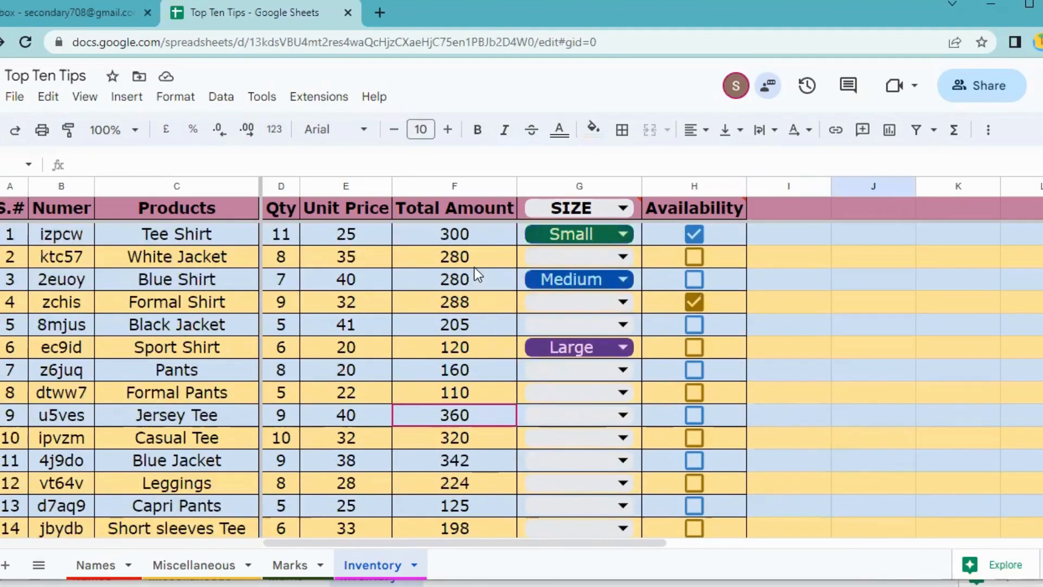
{"action": "scroll", "coordinate": [476, 270], "scroll_direction": "down", "scroll_amount": 6}
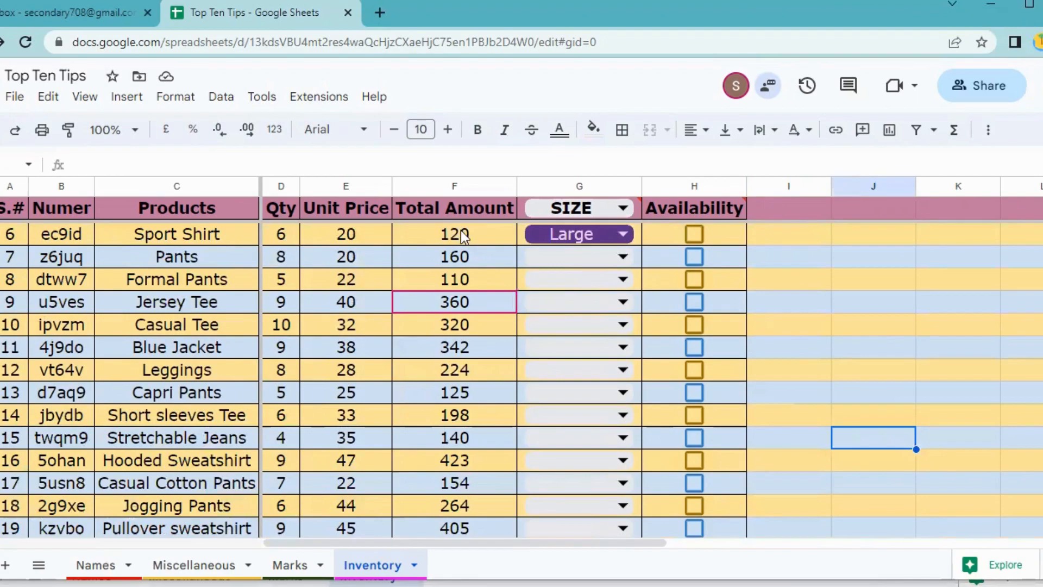
{"action": "scroll", "coordinate": [489, 346], "scroll_direction": "up", "scroll_amount": 6}
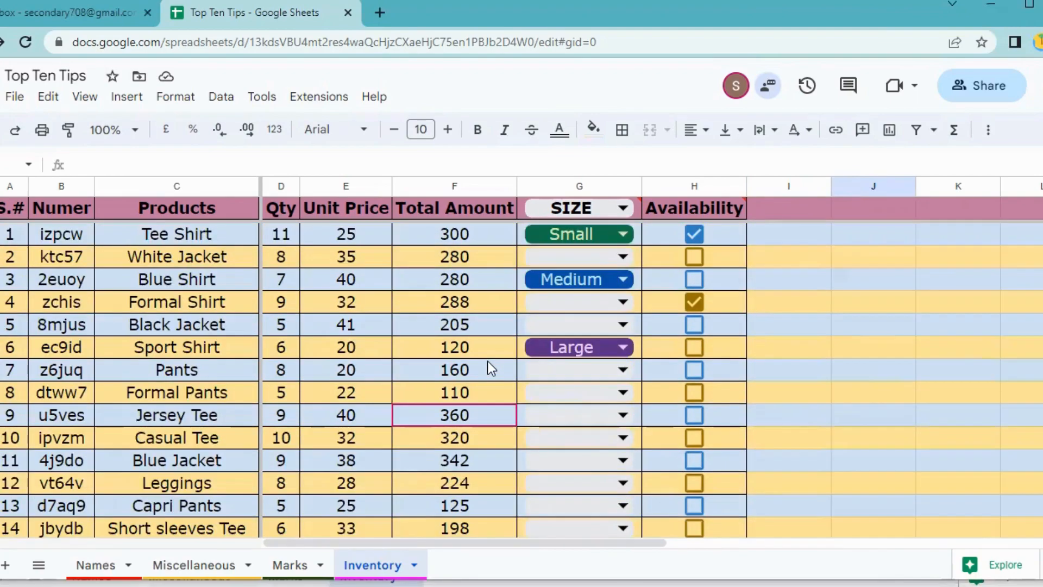
{"action": "key", "text": "Return"}
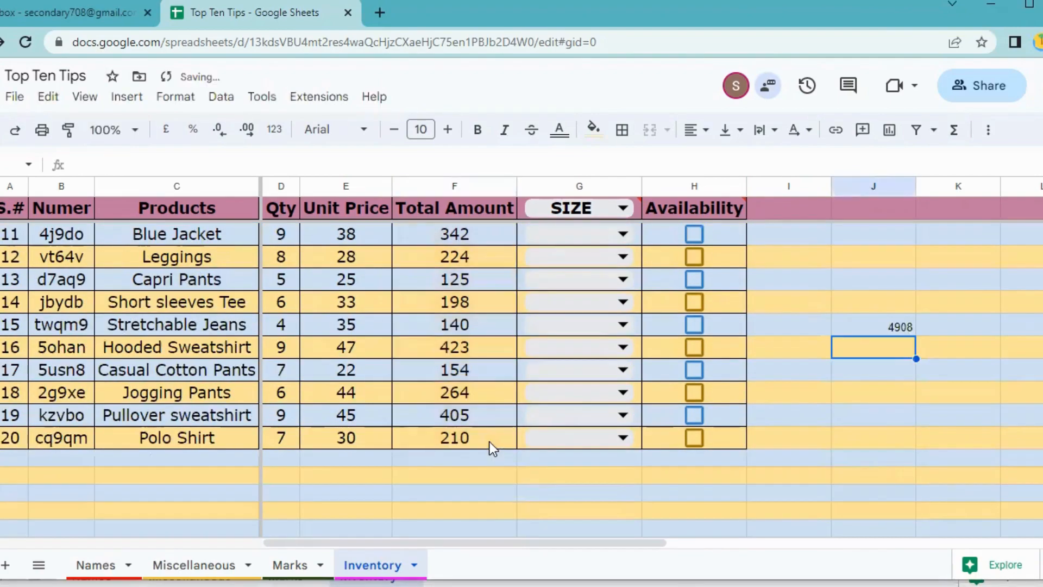
{"action": "left_click", "coordinate": [872, 332]}
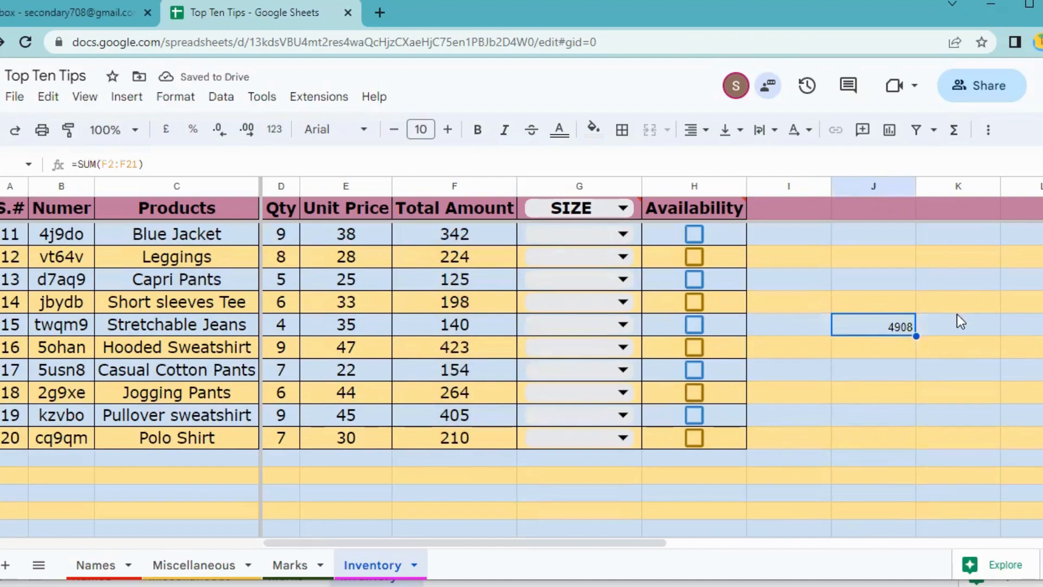
{"action": "scroll", "coordinate": [255, 285], "scroll_direction": "up", "scroll_amount": 5}
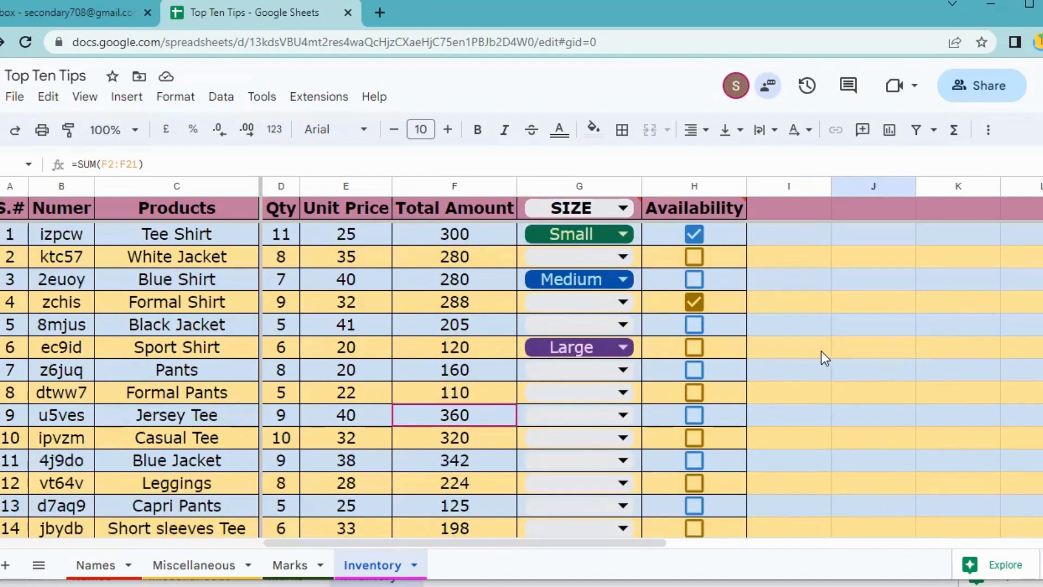
{"action": "scroll", "coordinate": [497, 420], "scroll_direction": "down", "scroll_amount": 4}
Enter 200 in F22 and 300 in F23, then recheck the formula behind the 4908 total.
{"action": "left_click", "coordinate": [498, 419]}
{"action": "type", "text": "2-"}
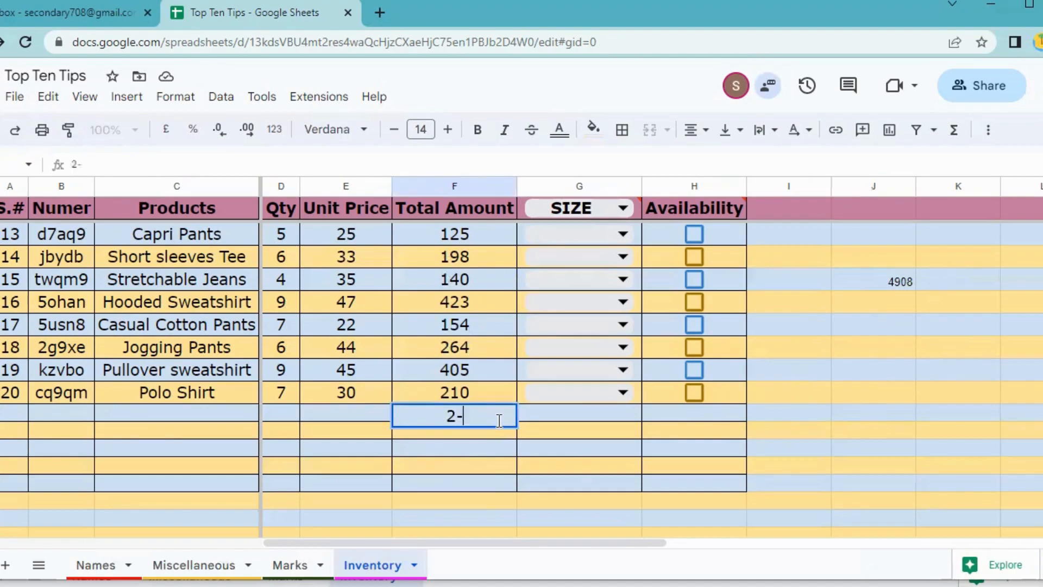
{"action": "key", "text": "BackSpace"}
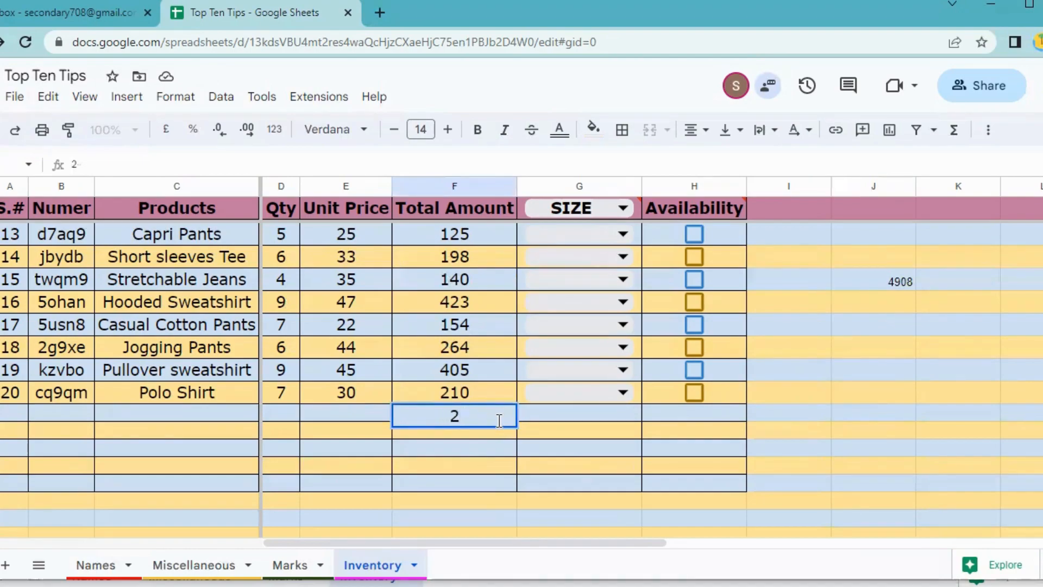
{"action": "type", "text": "00"}
{"action": "key", "text": "Return"}
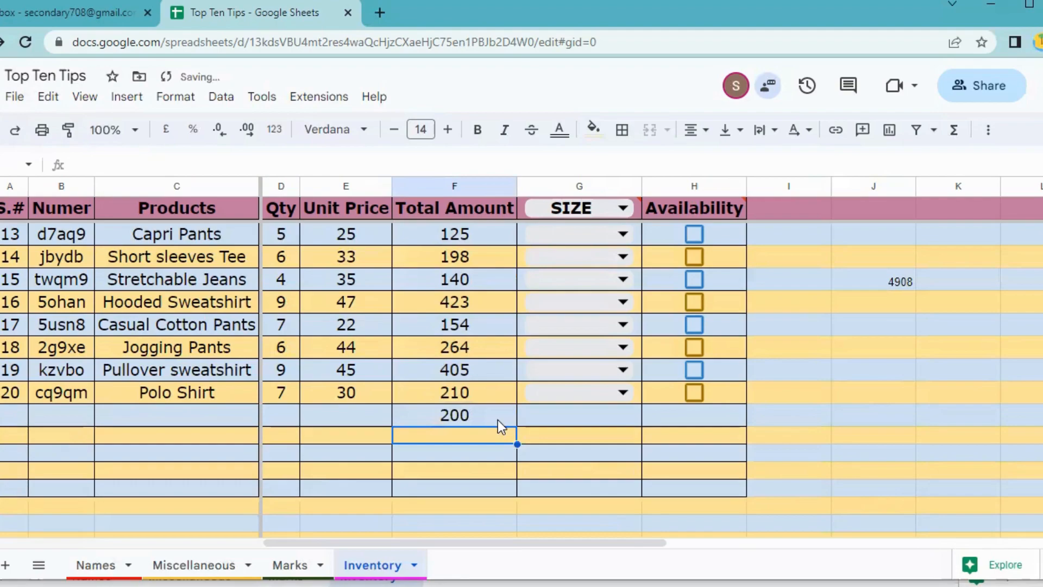
{"action": "type", "text": "300"}
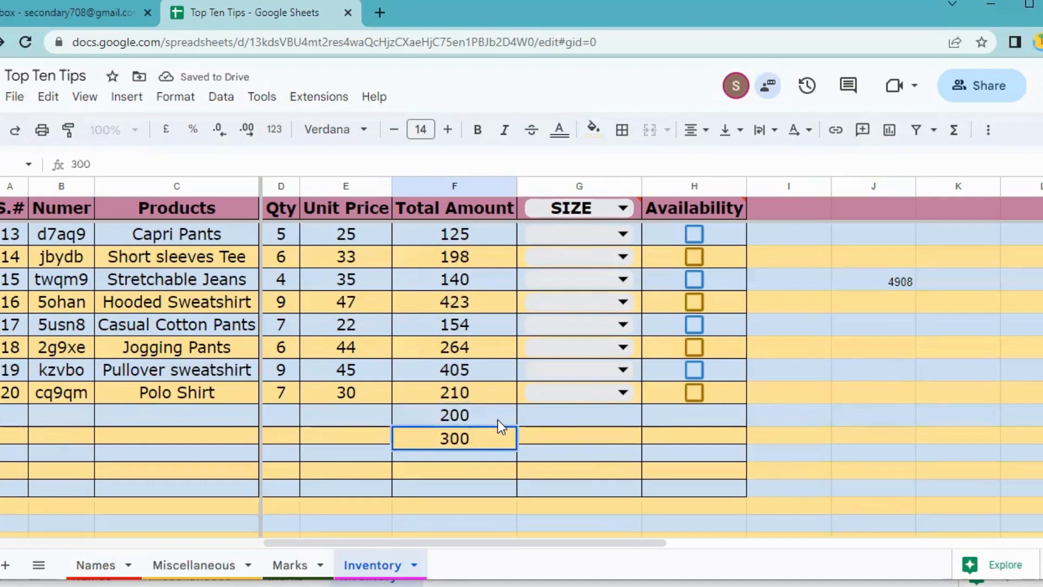
{"action": "key", "text": "Return"}
{"action": "left_click", "coordinate": [474, 437]}
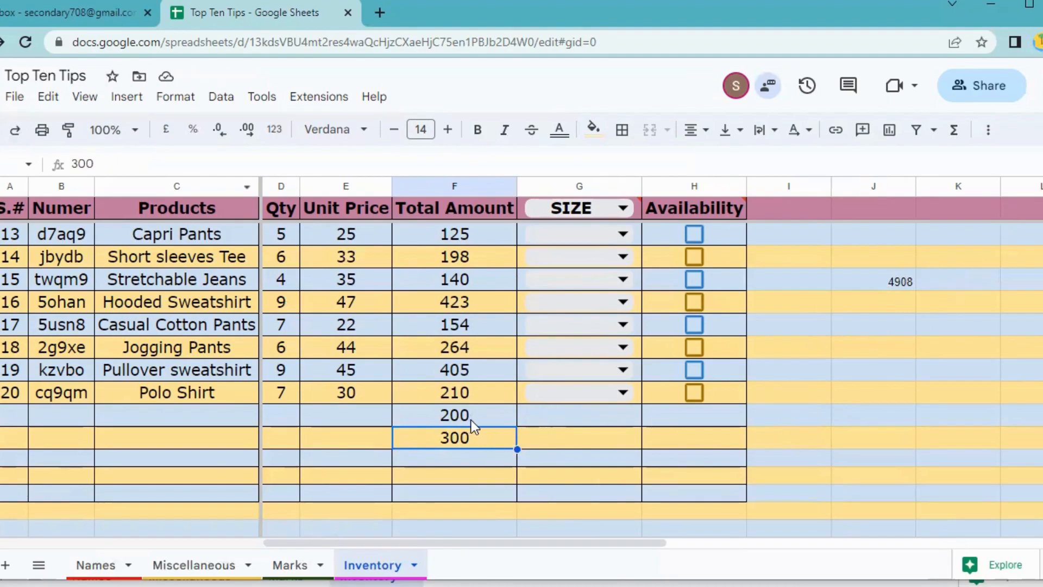
{"action": "left_click", "coordinate": [897, 279]}
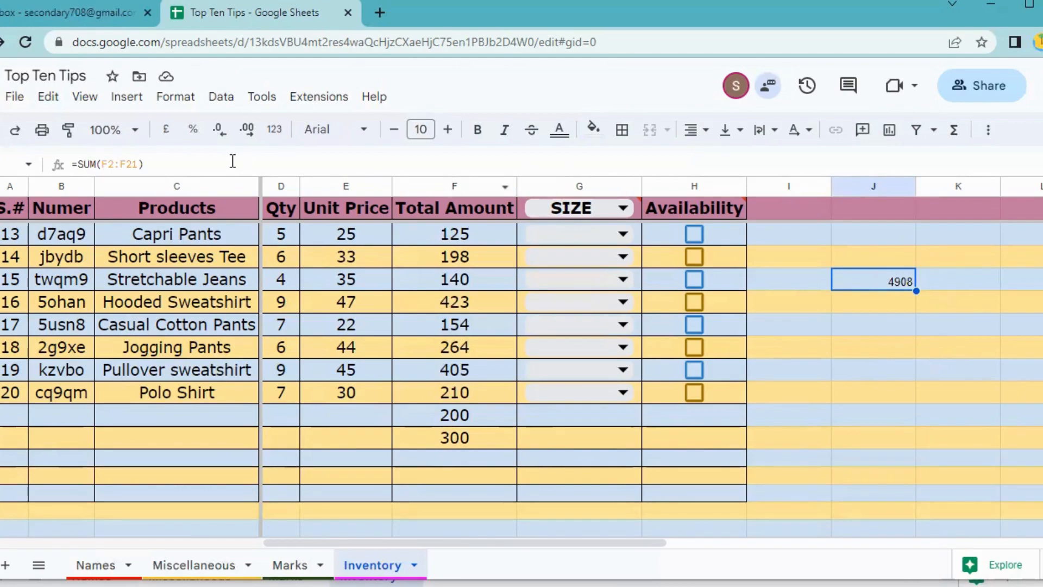
Change the J15 total formula to the open-ended range =SUM(F2:F).
{"action": "left_click", "coordinate": [138, 164]}
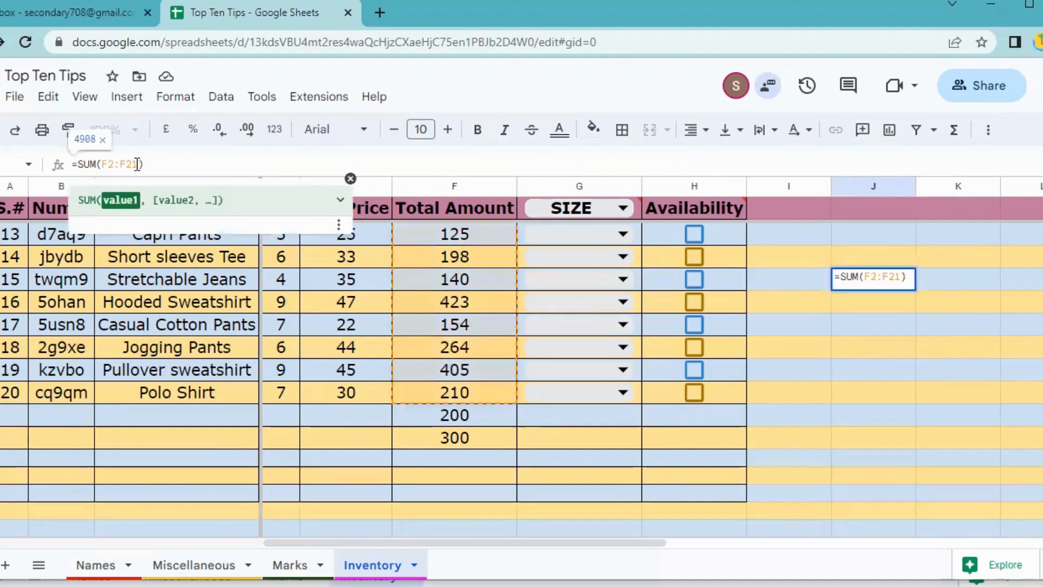
{"action": "key", "text": "BackSpace"}
{"action": "key", "text": "BackSpace"}
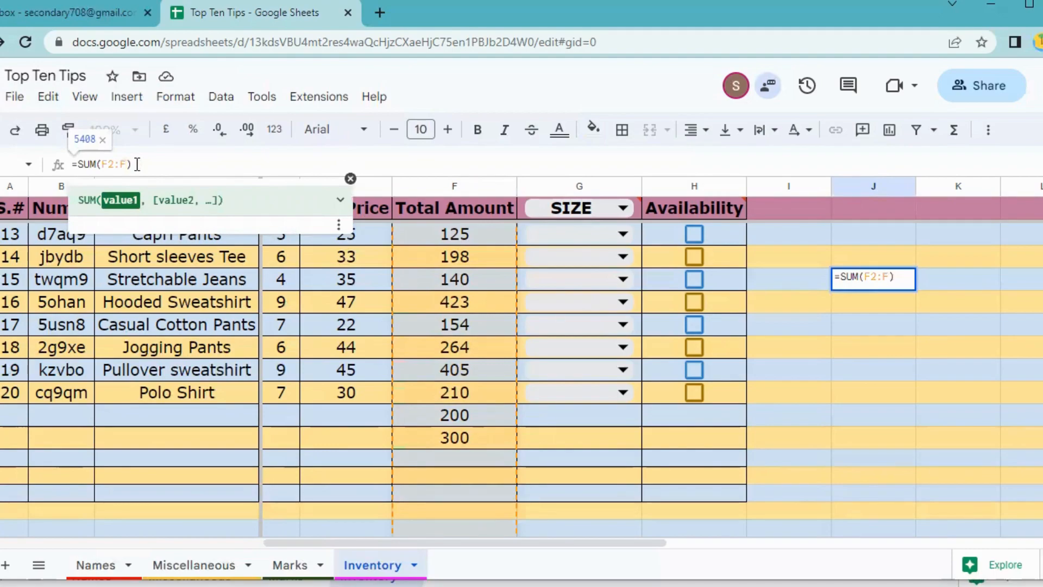
{"action": "key", "text": "Return"}
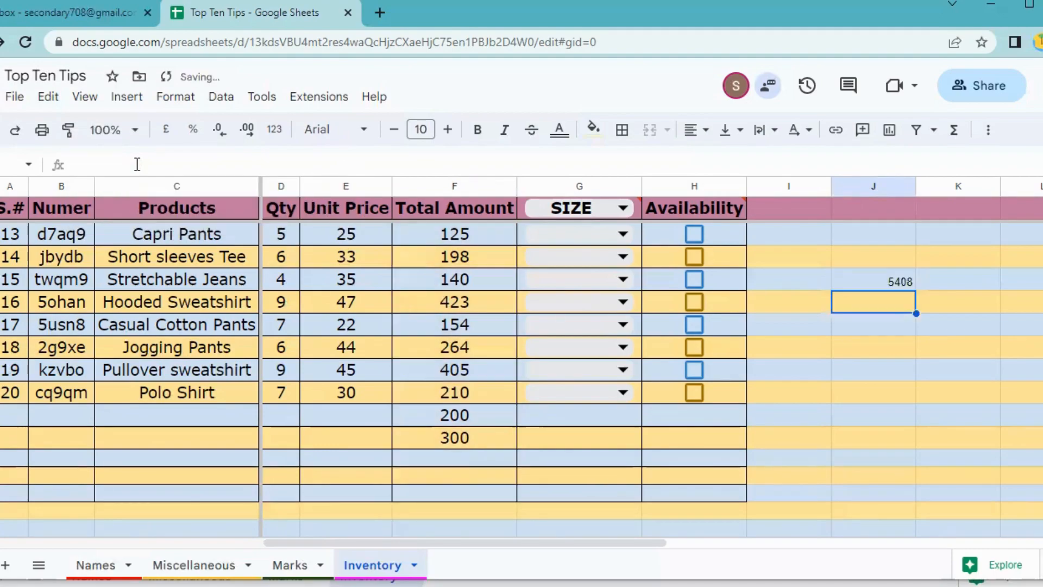
Test with amounts 350 and 200 so the total reaches 5958, then heighten the row below Polo Shirt.
{"action": "left_click", "coordinate": [478, 457]}
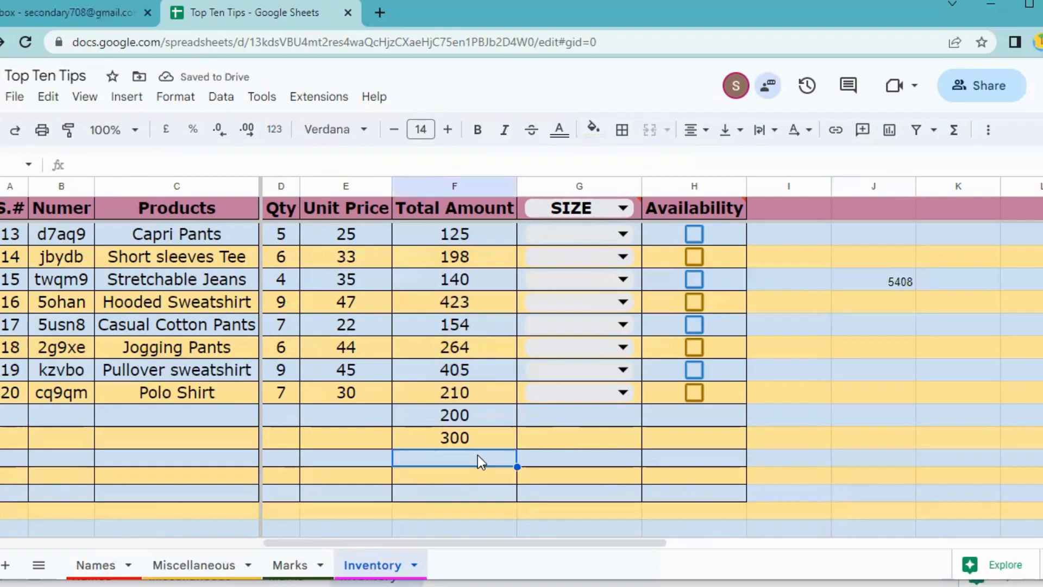
{"action": "type", "text": "350"}
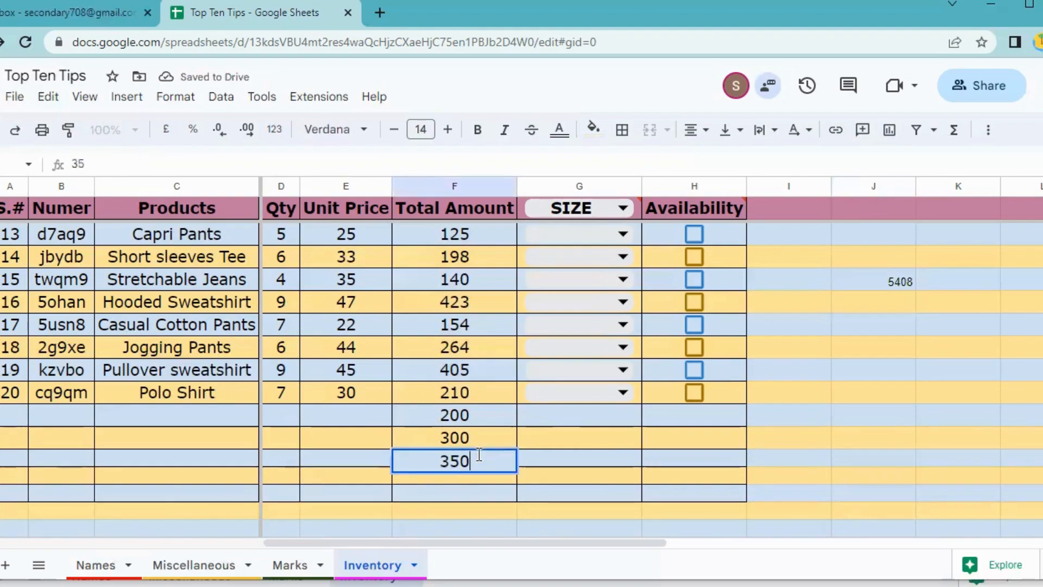
{"action": "key", "text": "Return"}
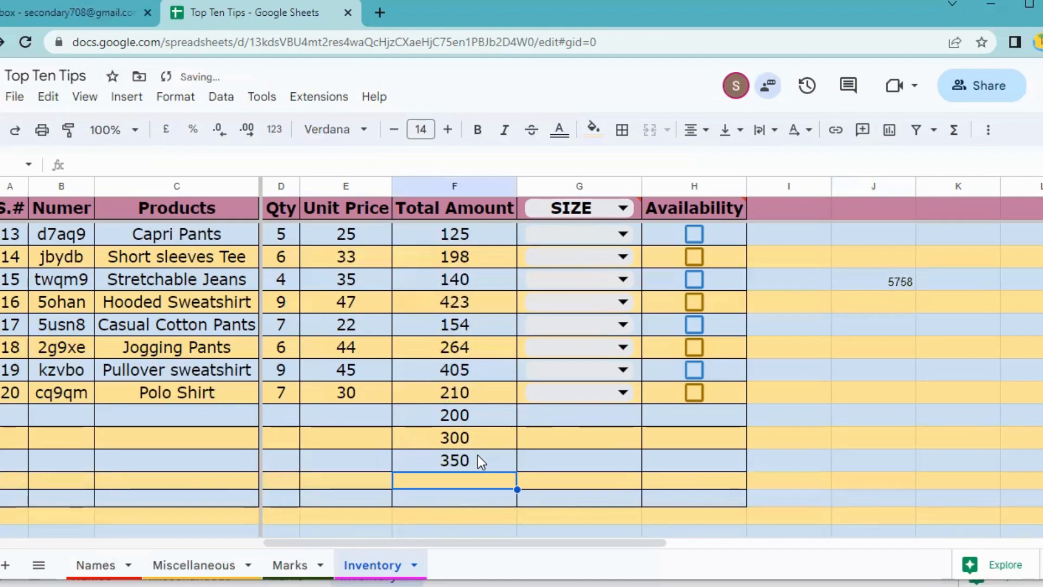
{"action": "type", "text": "2"}
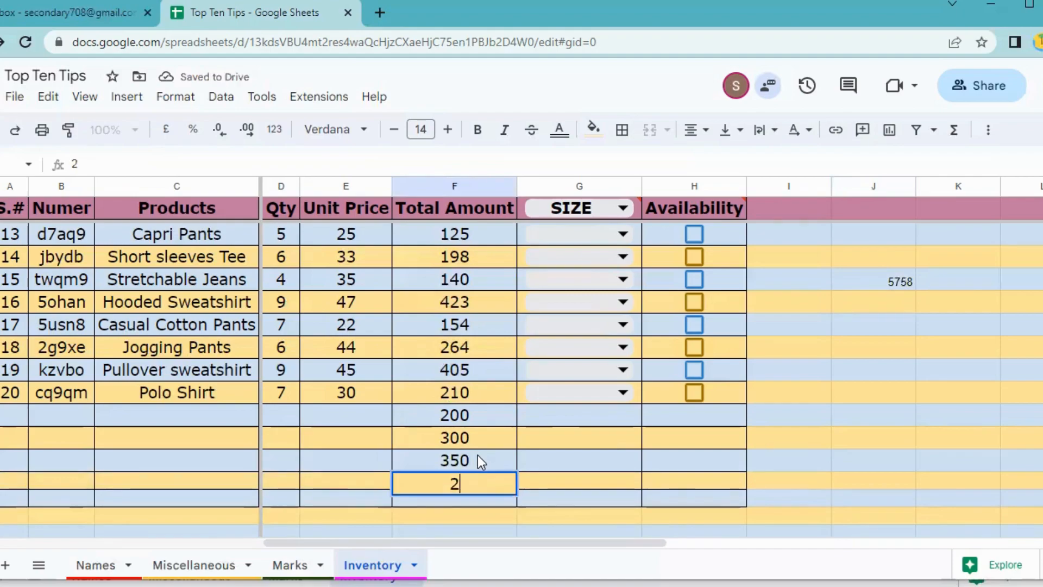
{"action": "type", "text": "00"}
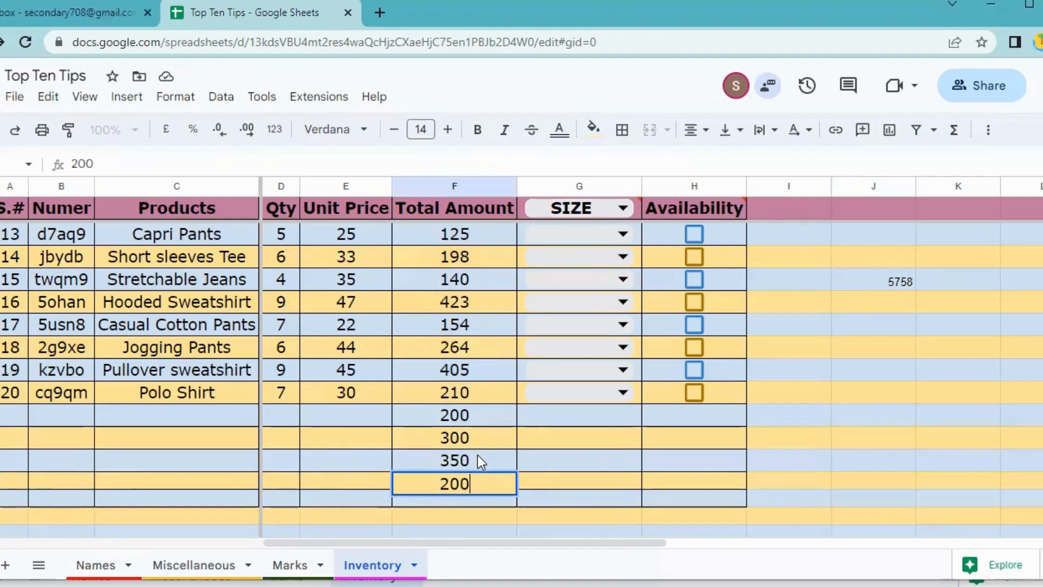
{"action": "key", "text": "Return"}
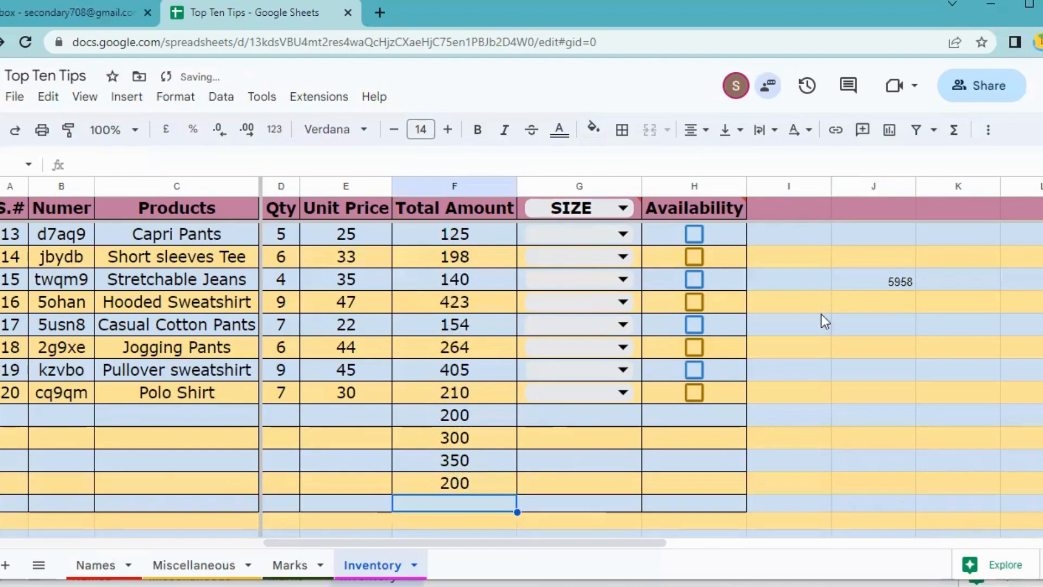
{"action": "left_click", "coordinate": [869, 285]}
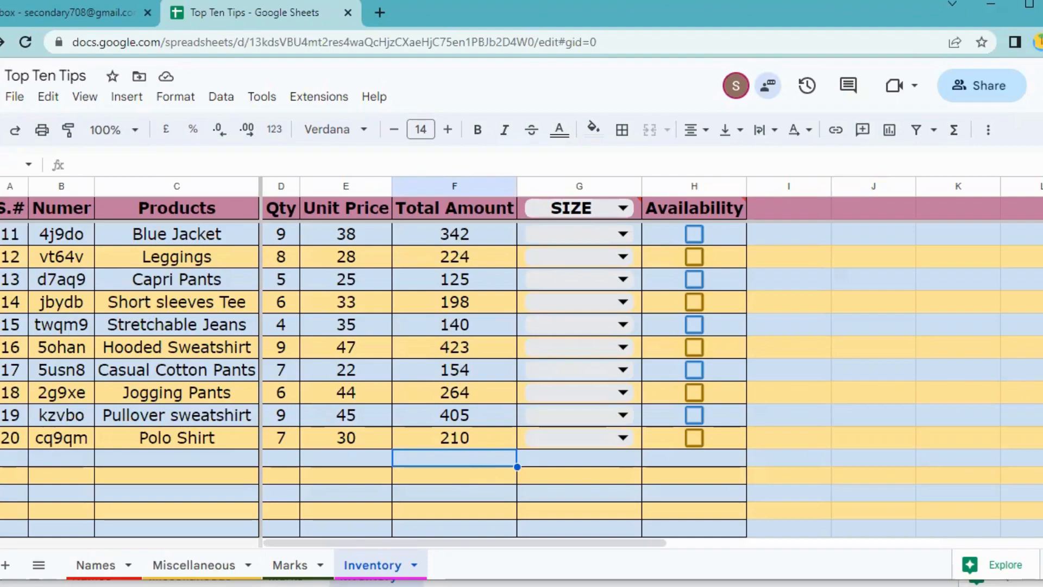
{"action": "left_click_drag", "start_coordinate": [0, 466], "coordinate": [0, 496]}
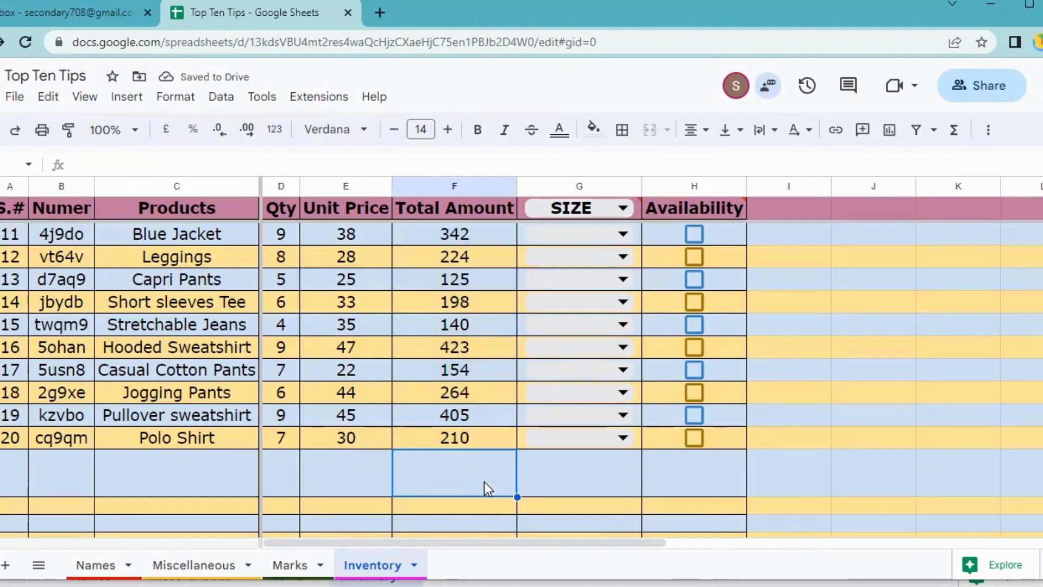
Put =SPARKLINE(F2:F21) in F22 to chart the Total Amount values.
{"action": "type", "text": "=SP"}
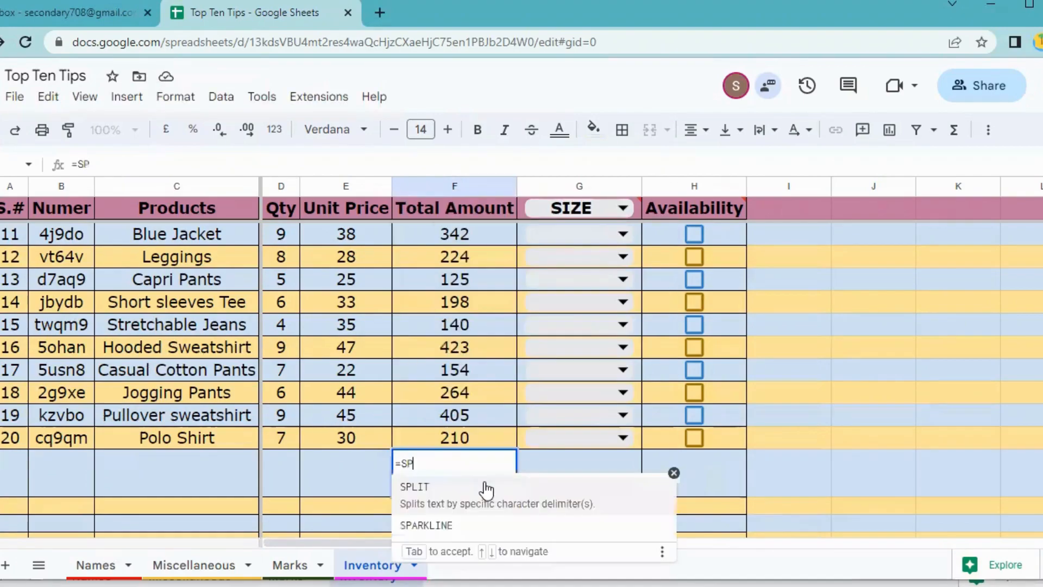
{"action": "type", "text": "ARKLINE("}
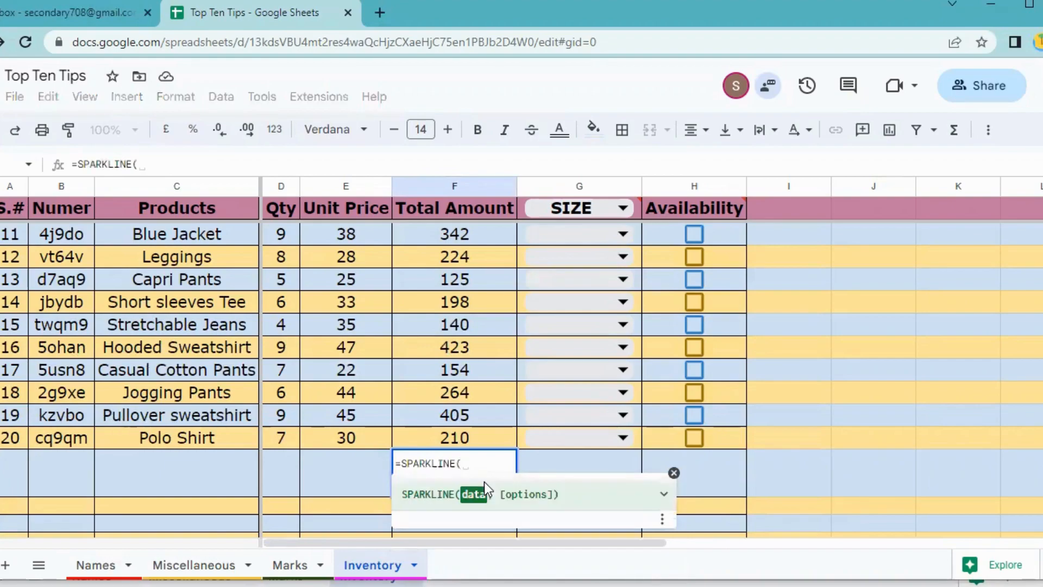
{"action": "scroll", "coordinate": [489, 271], "scroll_direction": "up", "scroll_amount": 4}
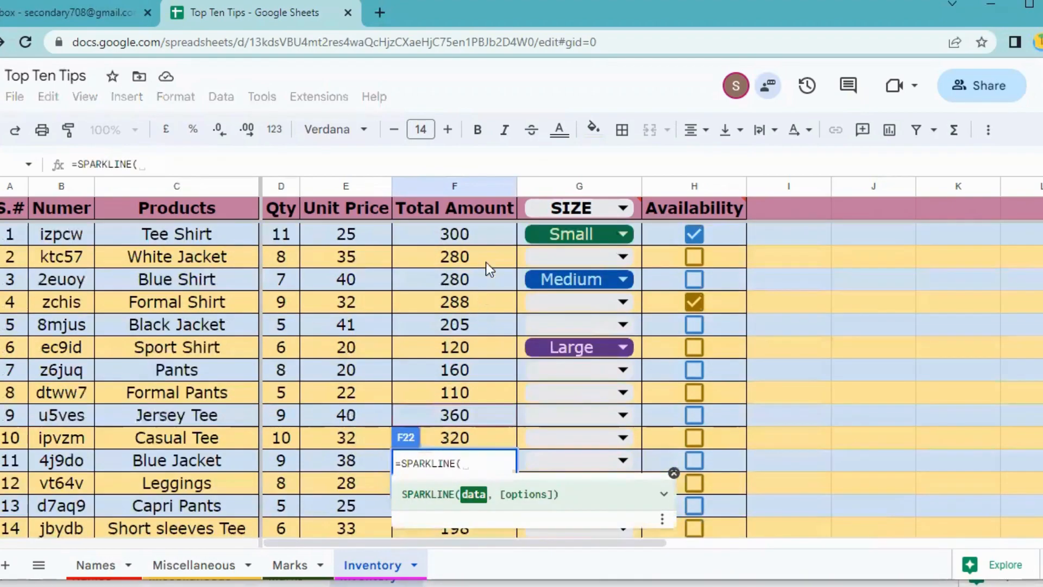
{"action": "left_click_drag", "start_coordinate": [480, 237], "coordinate": [473, 388]}
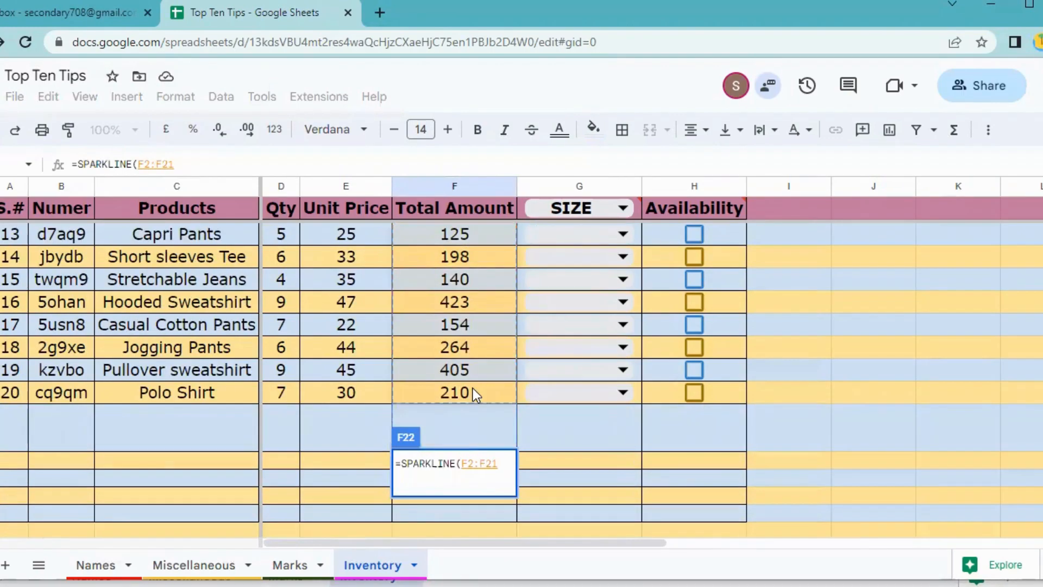
{"action": "type", "text": ")"}
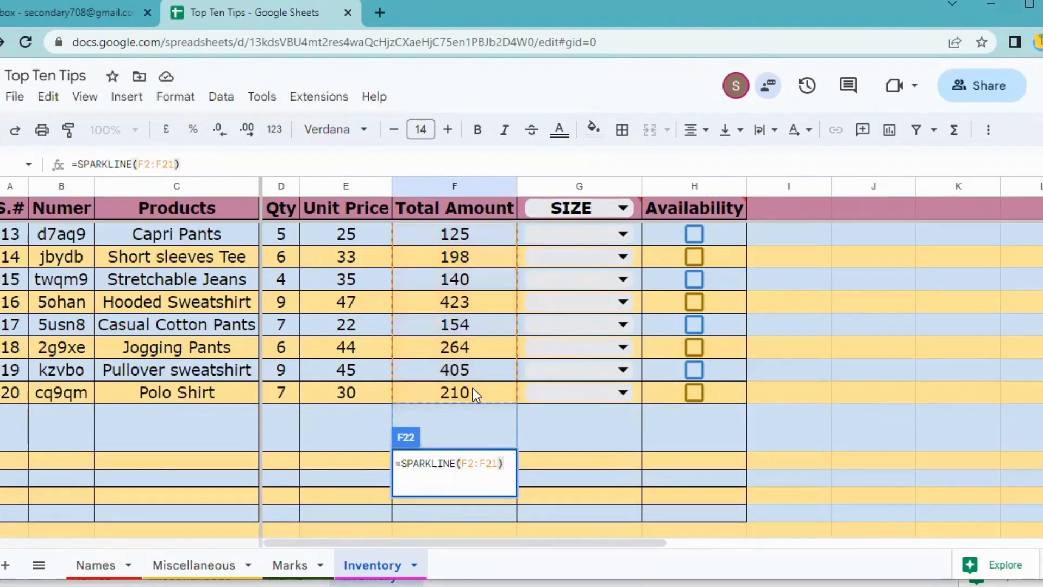
{"action": "key", "text": "Return"}
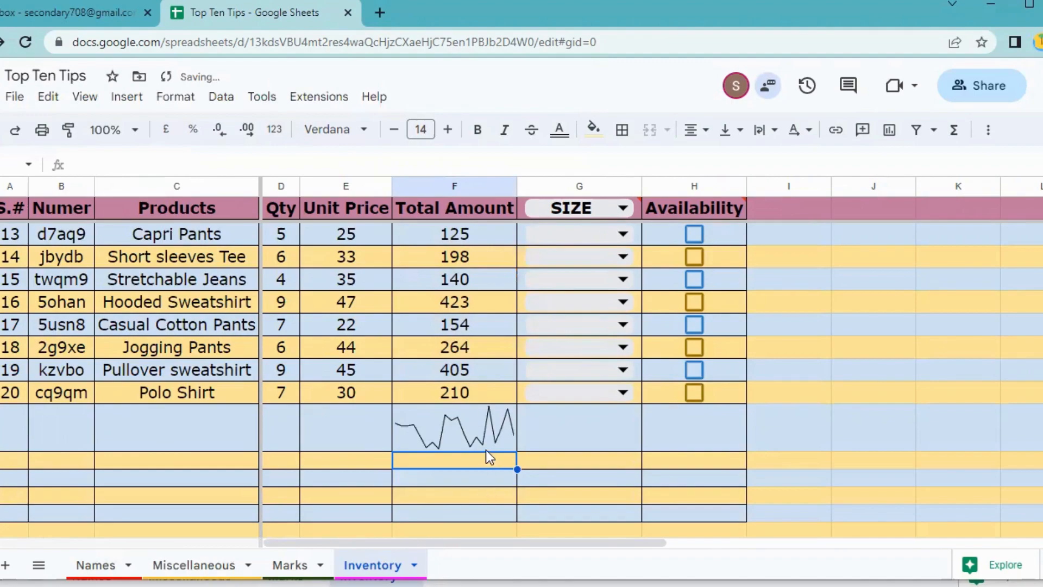
{"action": "left_click", "coordinate": [476, 432]}
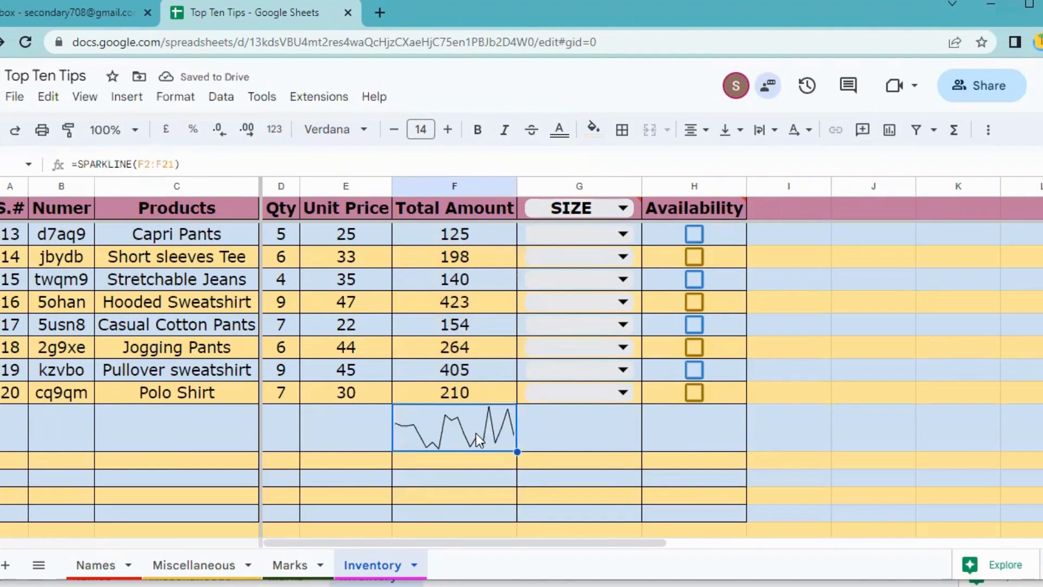
{"action": "scroll", "coordinate": [476, 432], "scroll_direction": "up", "scroll_amount": 5}
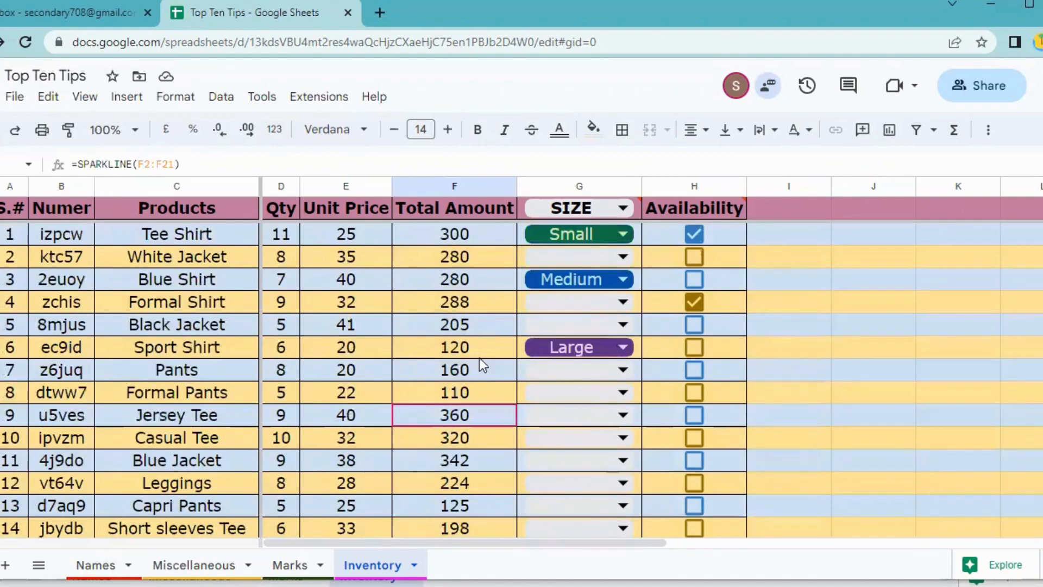
Copy the F22 sparkline left into E22 and D22, and add =SPARKLINE(A2:A21) in A22.
{"action": "scroll", "coordinate": [481, 380], "scroll_direction": "down", "scroll_amount": 5}
{"action": "left_click_drag", "start_coordinate": [517, 451], "coordinate": [380, 429]}
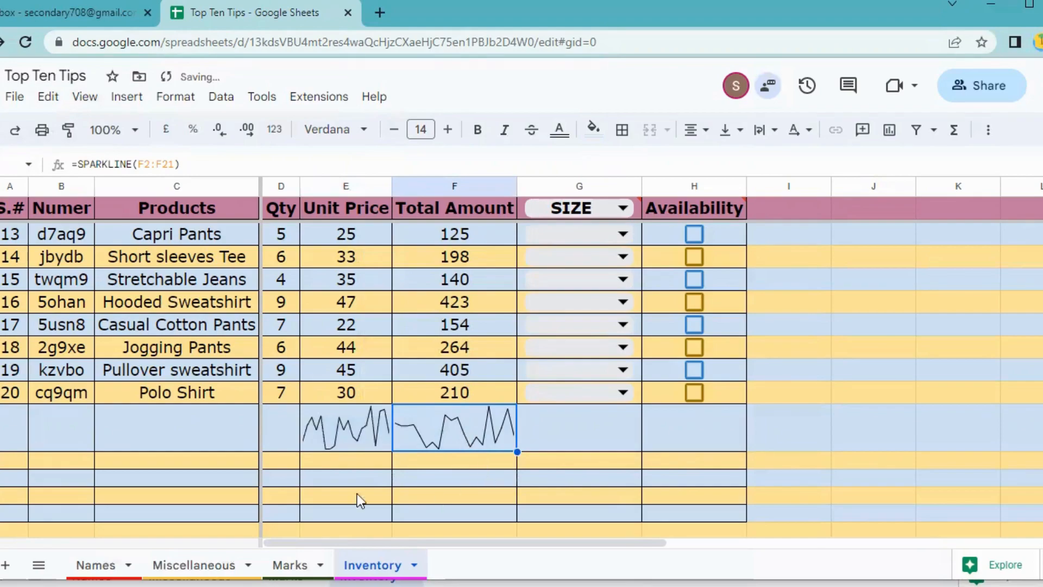
{"action": "left_click", "coordinate": [320, 439]}
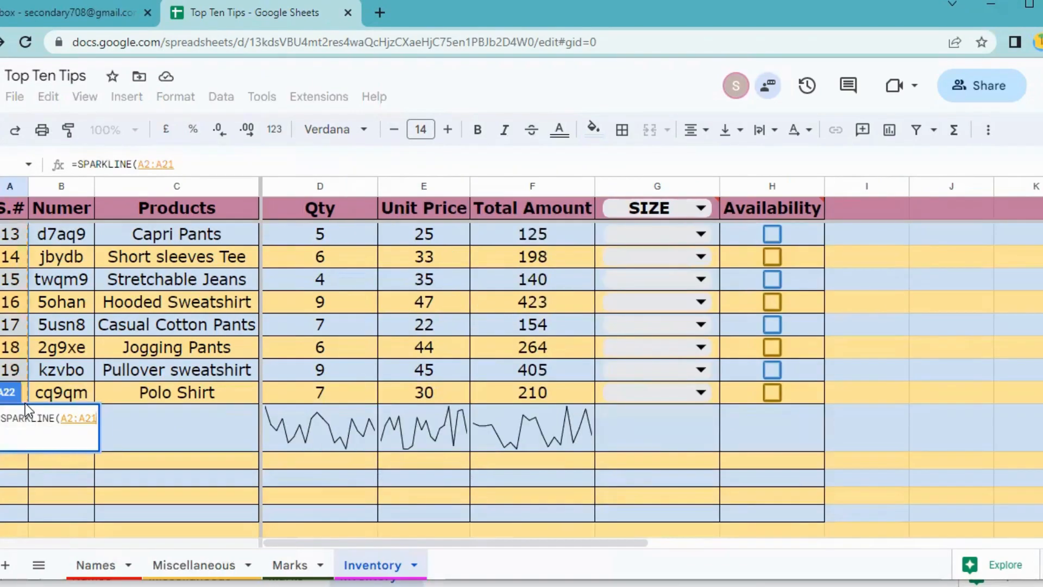
{"action": "type", "text": ")"}
{"action": "key", "text": "Return"}
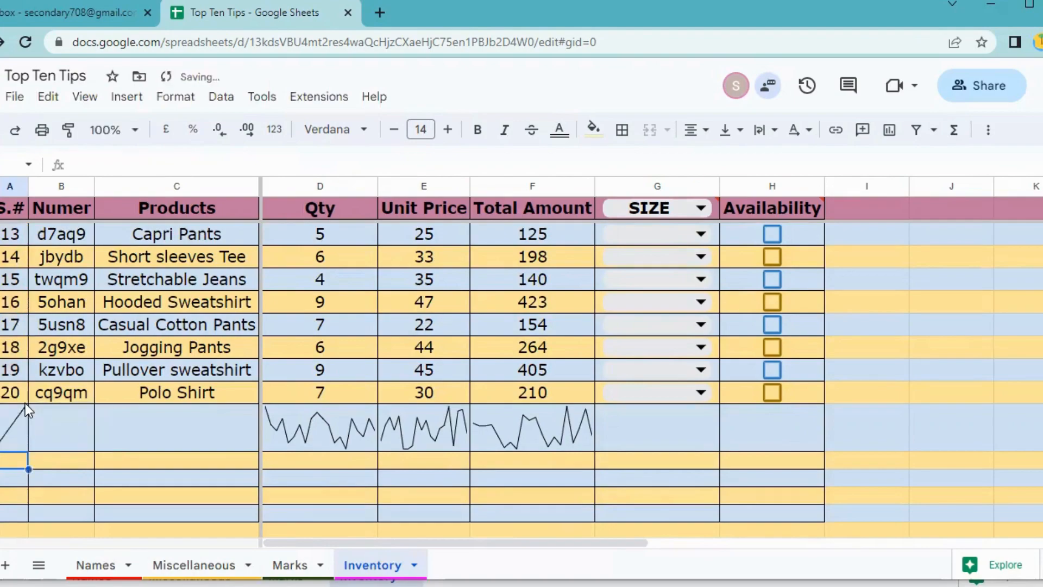
{"action": "left_click", "coordinate": [21, 435]}
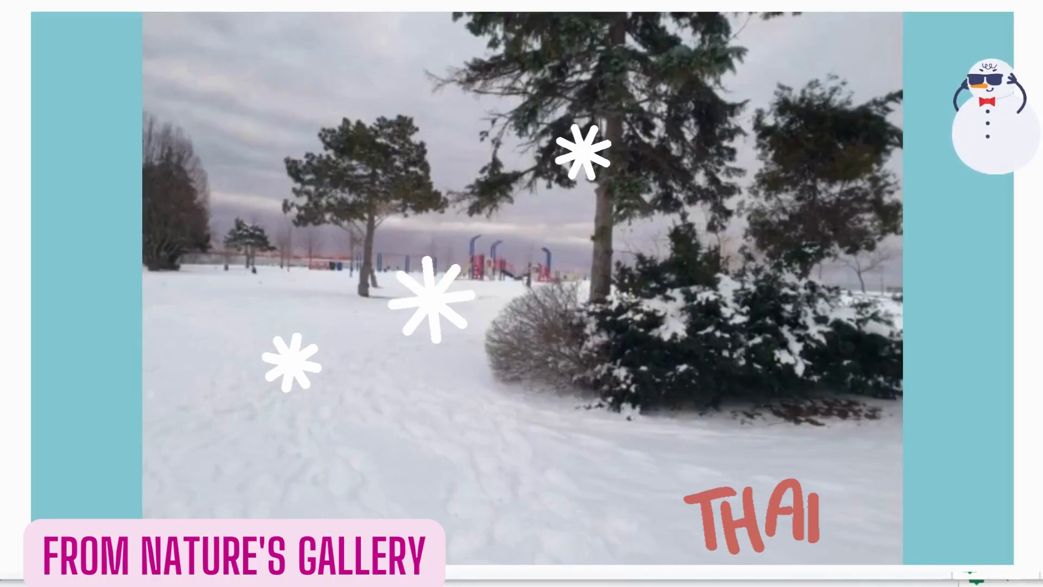